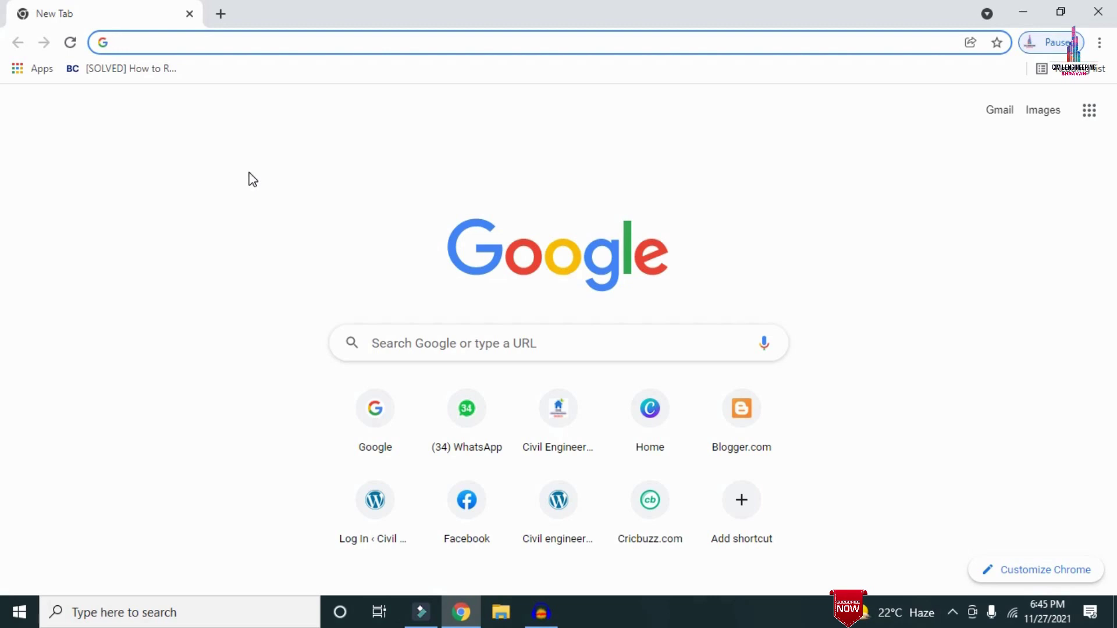
Step: Open civilbasics123.com and look through the latest posts on its home page
type("http://civilbasics123.com/")
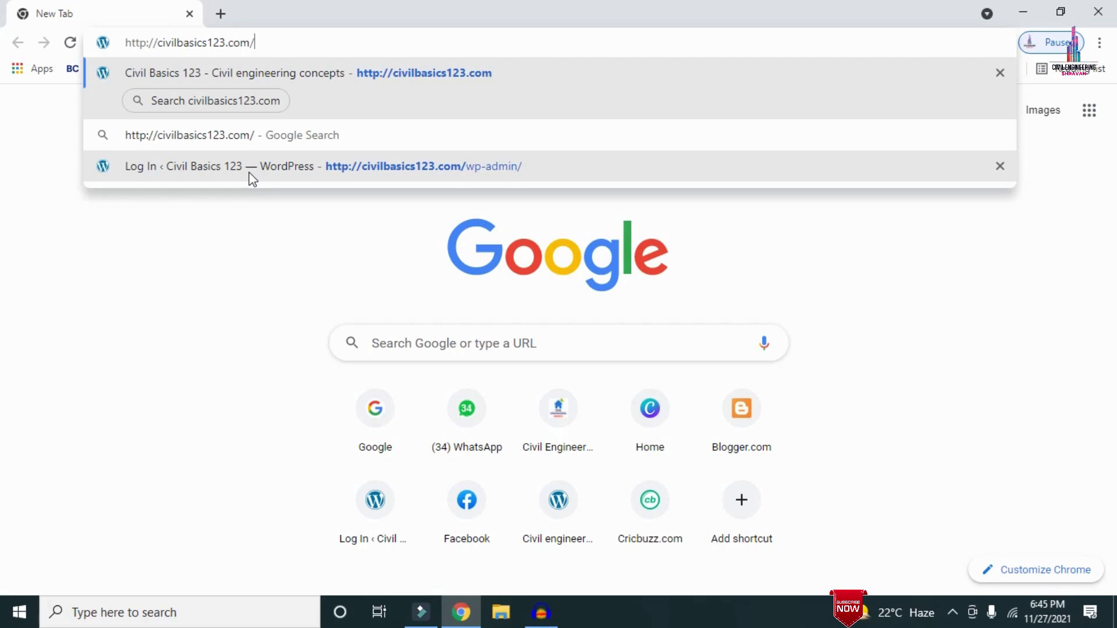
key("Return")
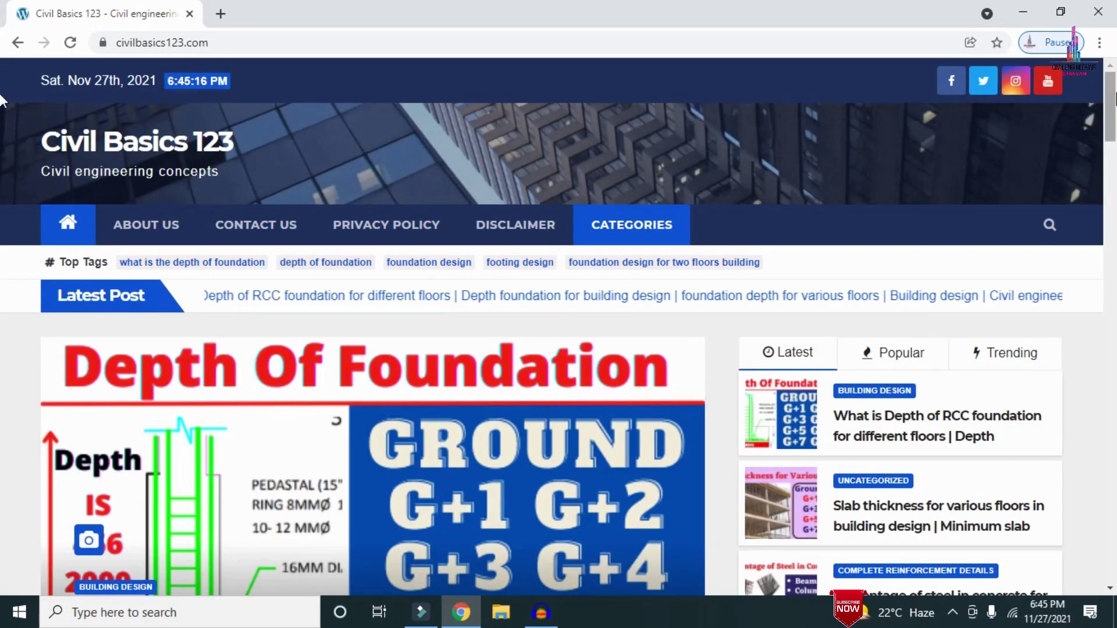
scroll(2, 100, "down", 6)
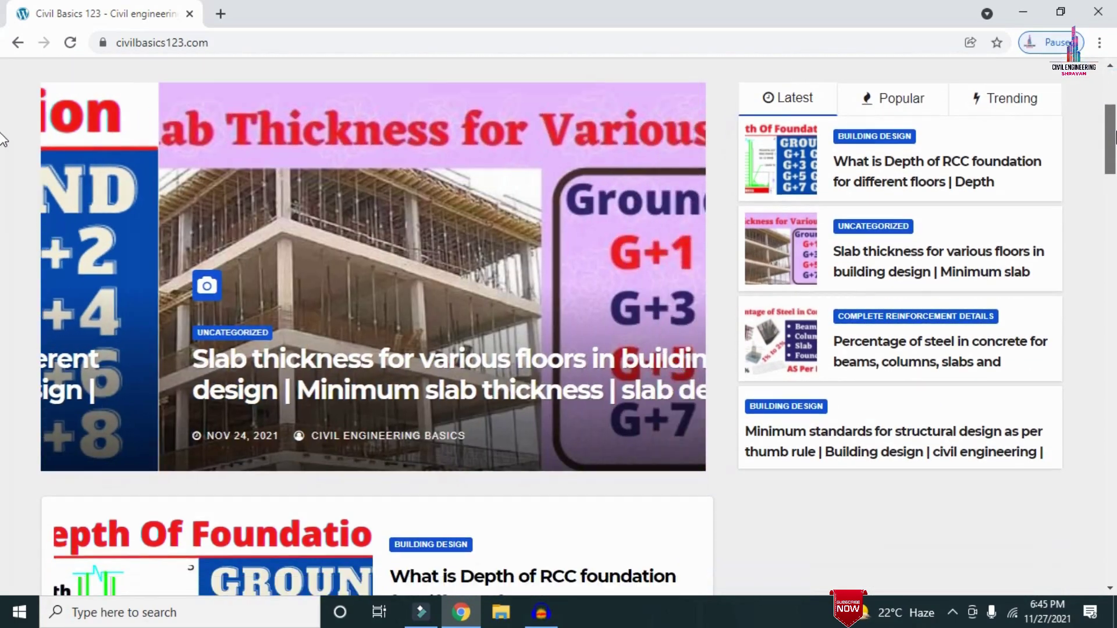
scroll(2, 157, "down", 4)
scroll(3, 184, "up", 10)
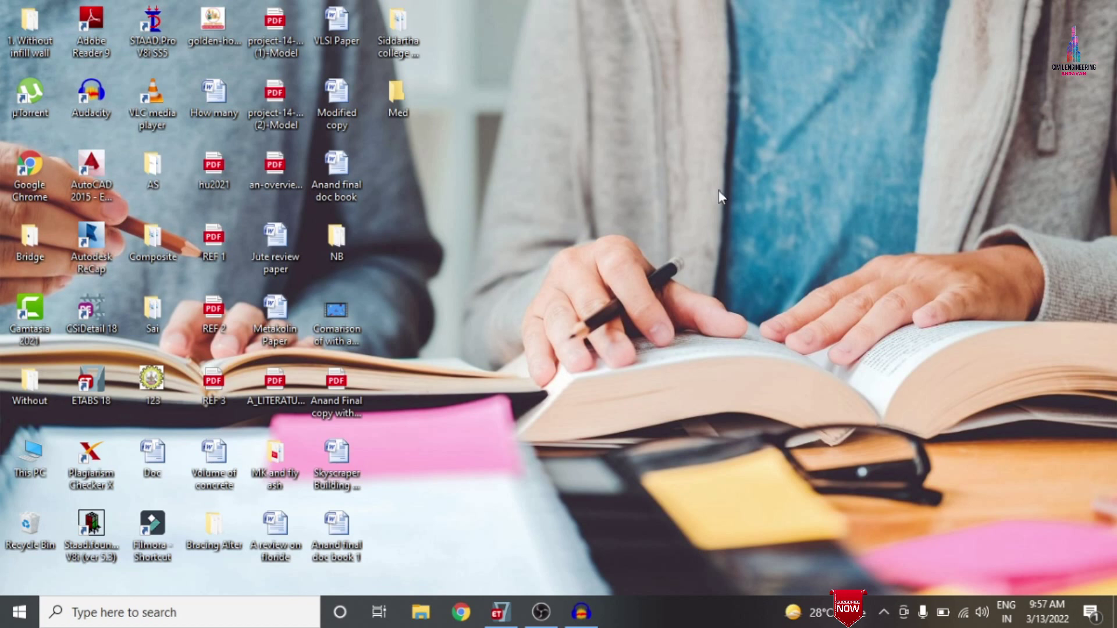
Step: Switch to the Normal Building model in ETABS and display the Story12 plan at Z = 36 m
left_click(499, 612)
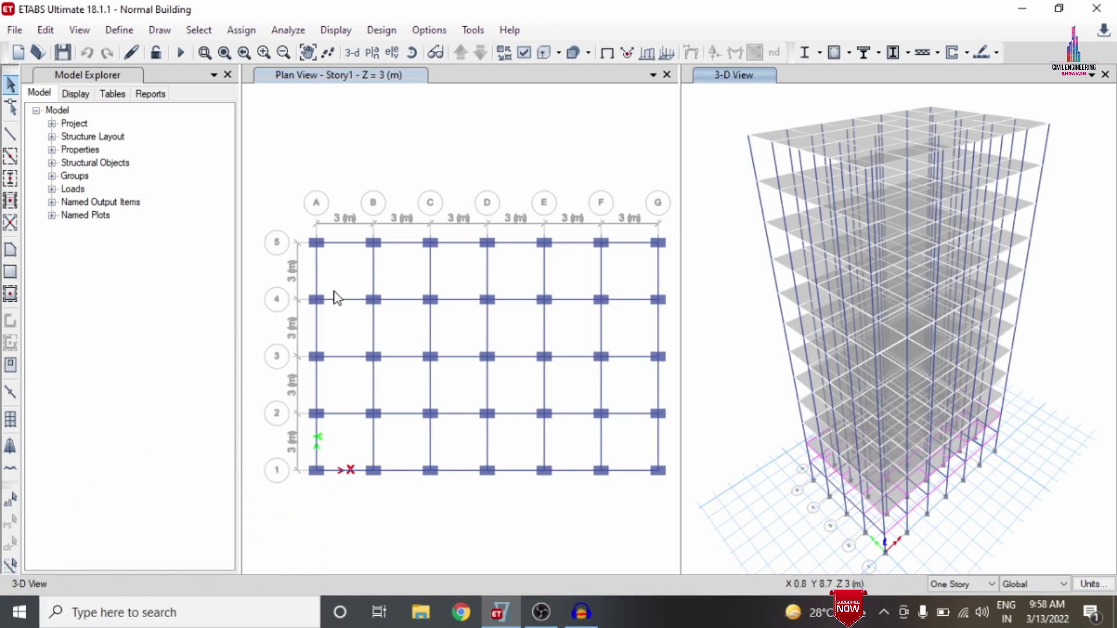
left_click(506, 174)
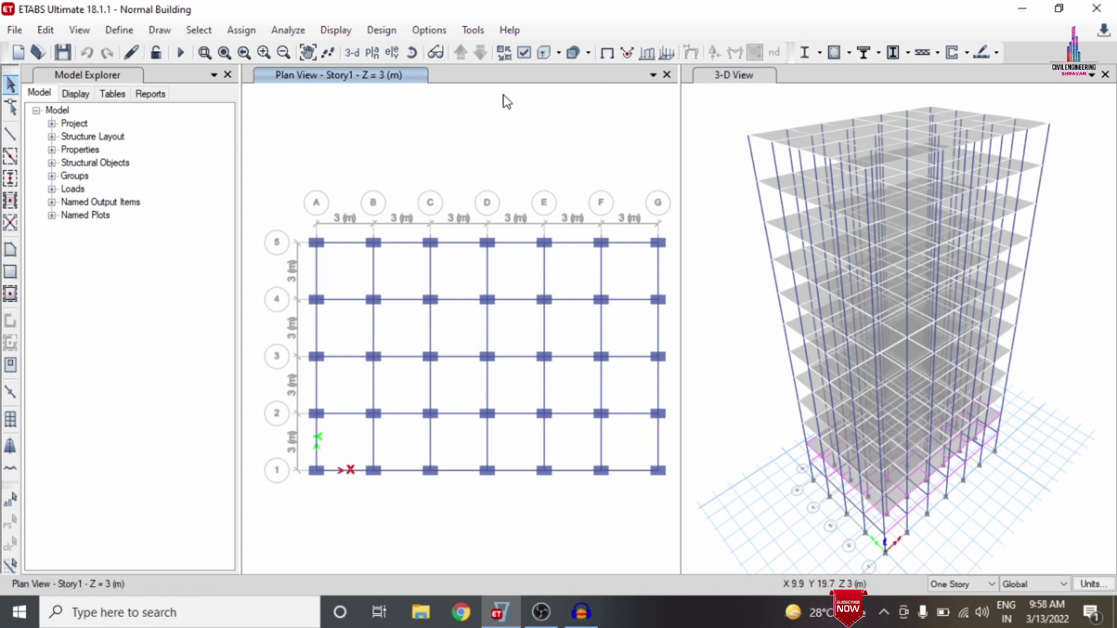
left_click(479, 56)
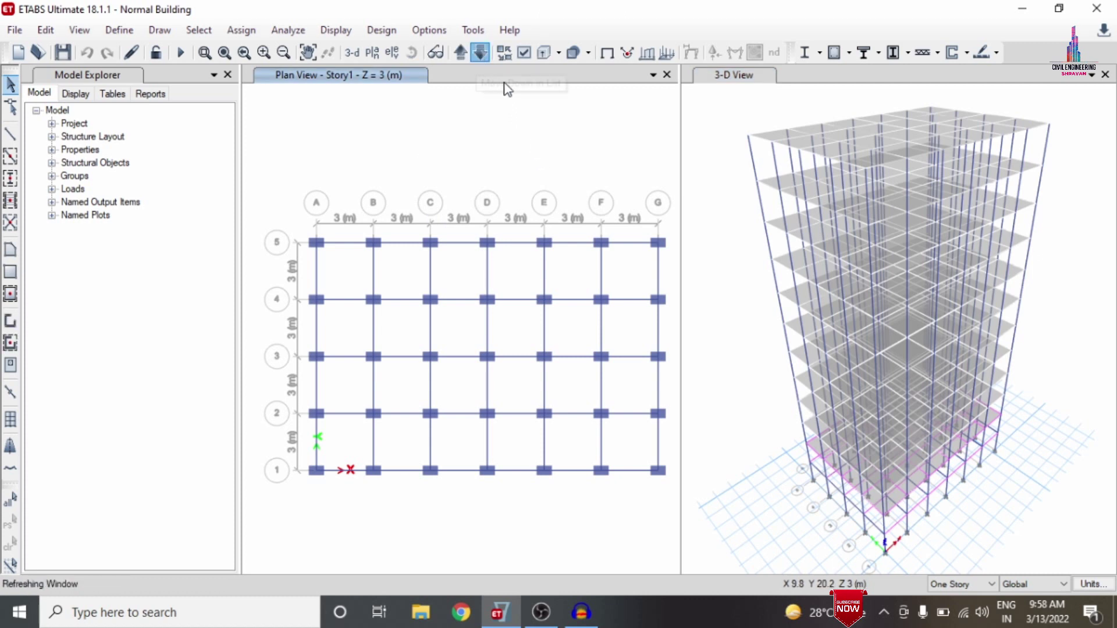
left_click(482, 54)
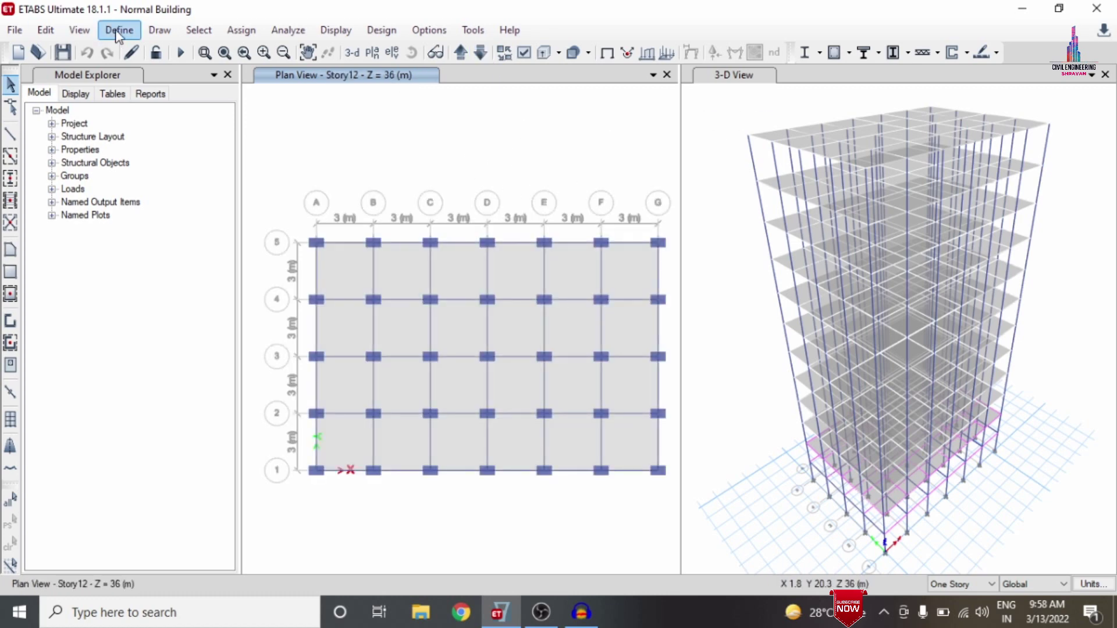
Step: Review the defined materials, checking the M30 concrete and HYSD500 rebar entries, without changing anything
left_click(119, 30)
left_click(151, 51)
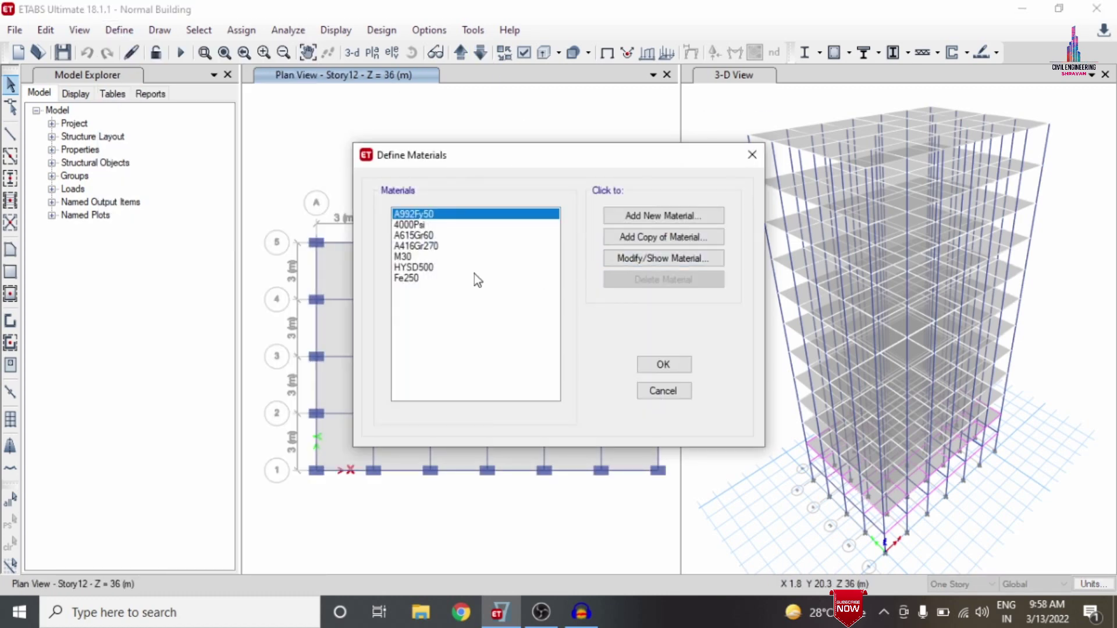
left_click(444, 257)
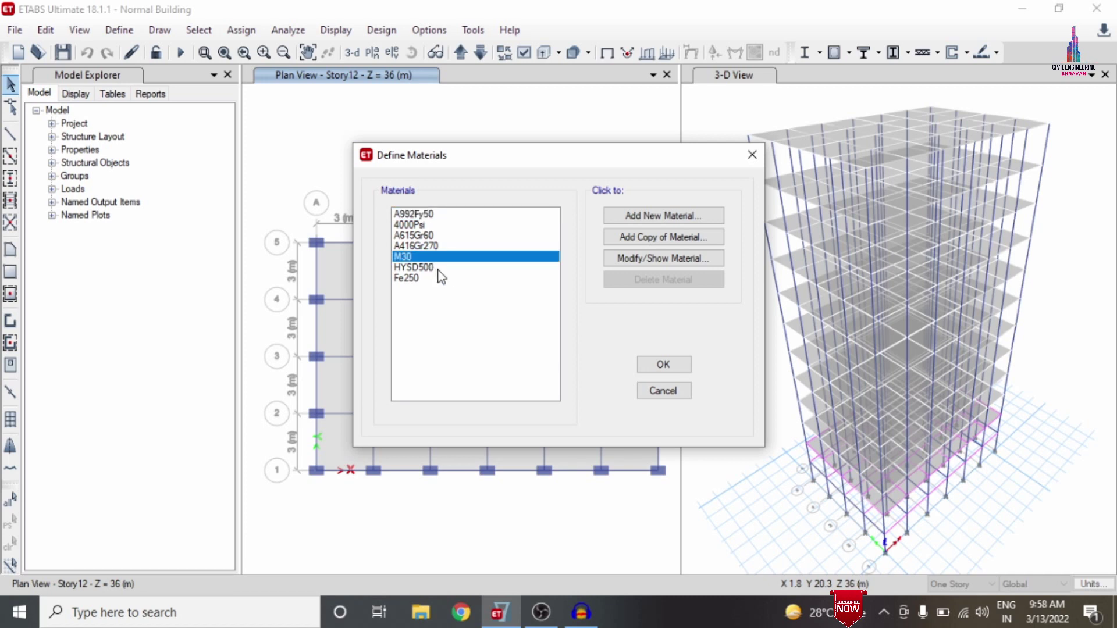
left_click(438, 268)
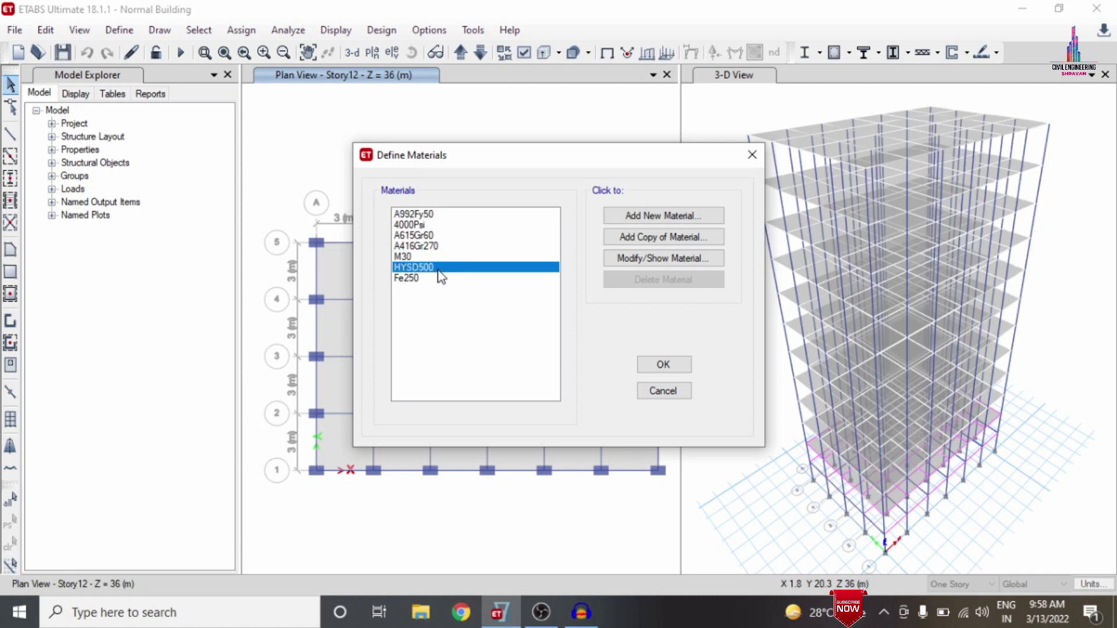
left_click(655, 392)
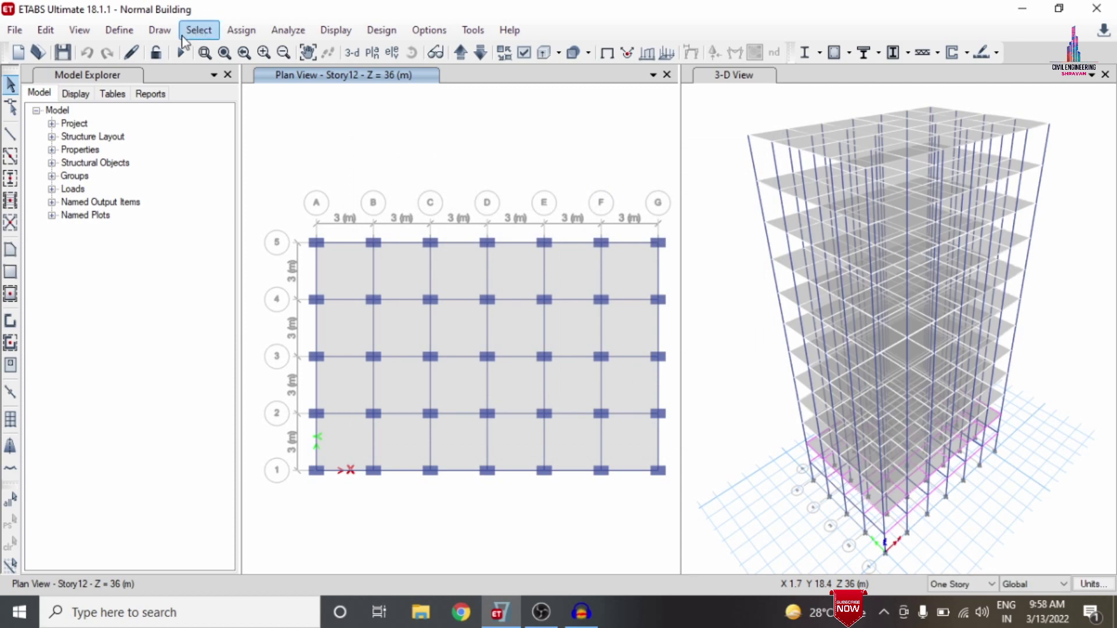
Step: Review the defined frame sections, checking the B0.45X0.65 beam and C0.8X0.5 column, without changing anything
left_click(135, 33)
mouse_move(194, 82)
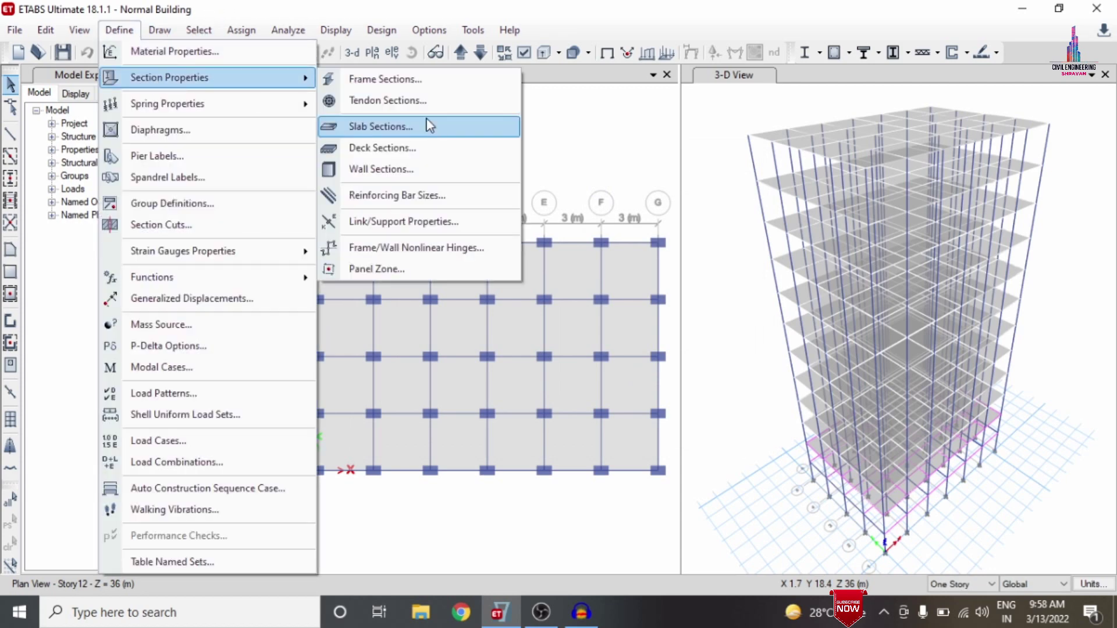
left_click(407, 83)
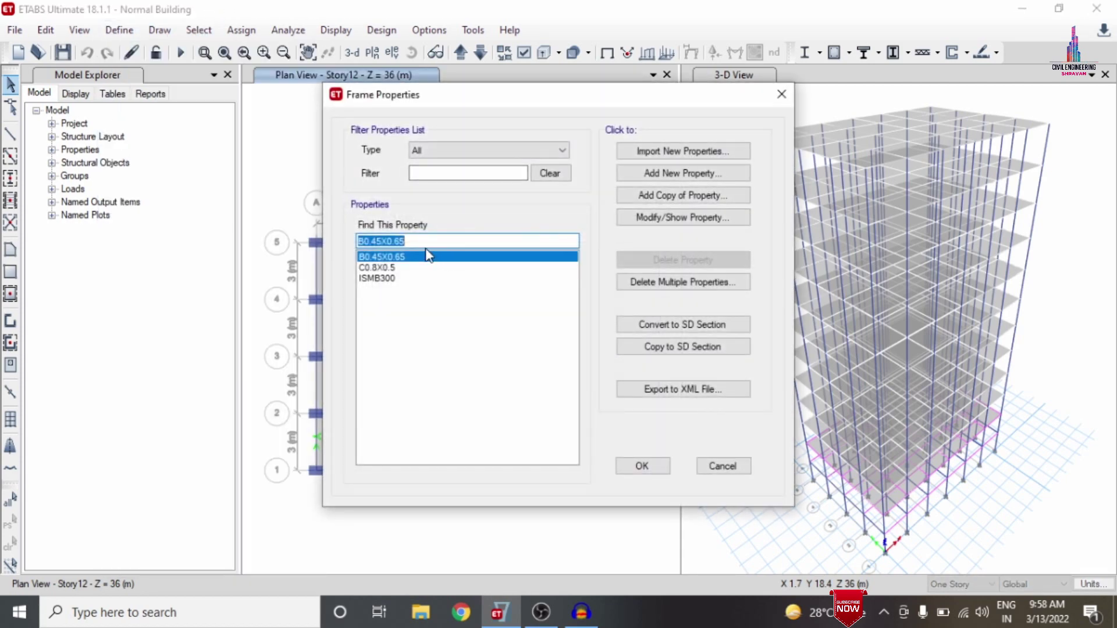
left_click(421, 259)
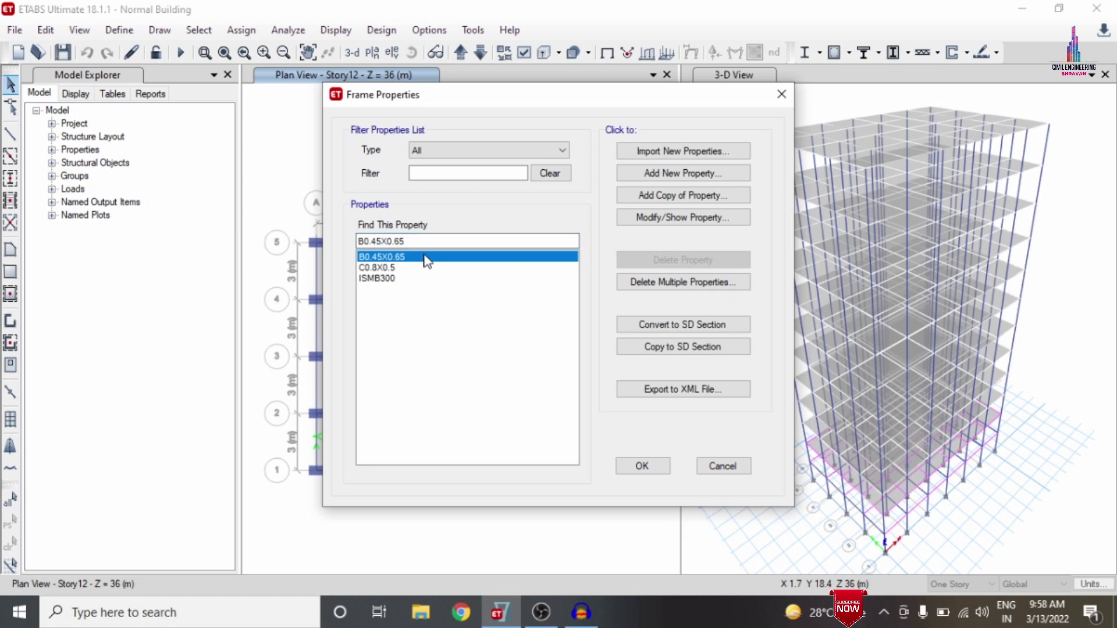
left_click(404, 269)
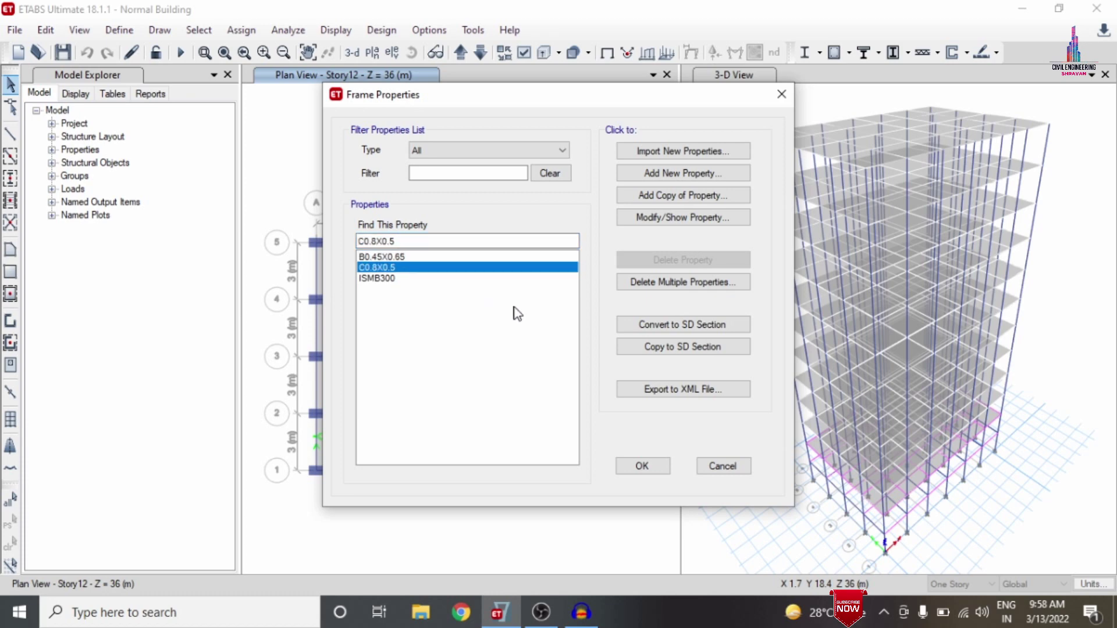
left_click(721, 466)
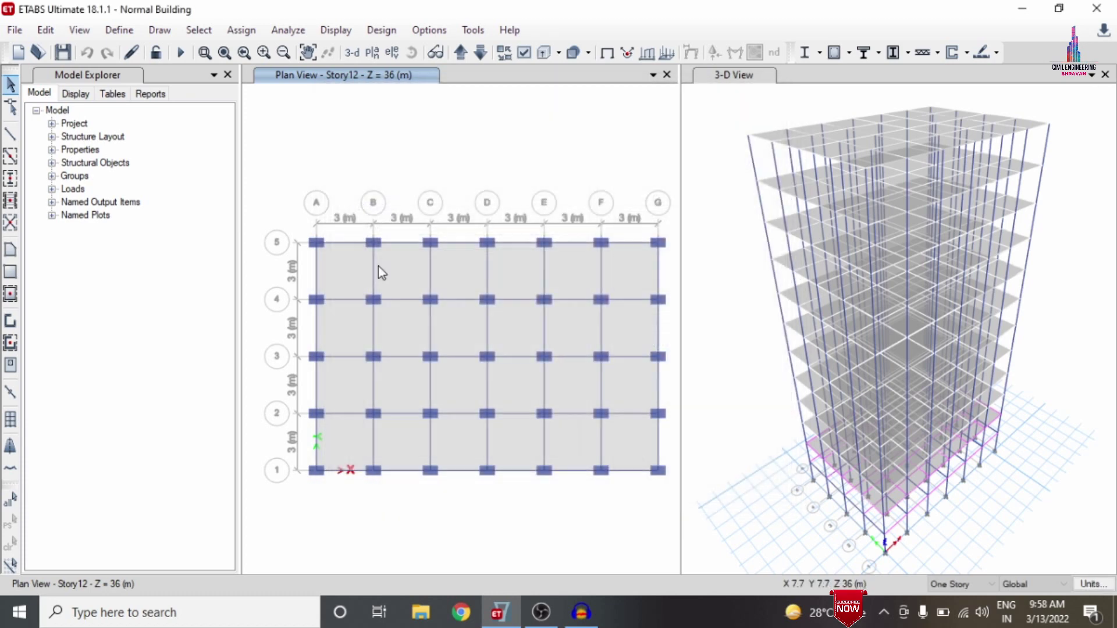
Step: Review the defined slab sections without changing anything
left_click(119, 30)
mouse_move(169, 78)
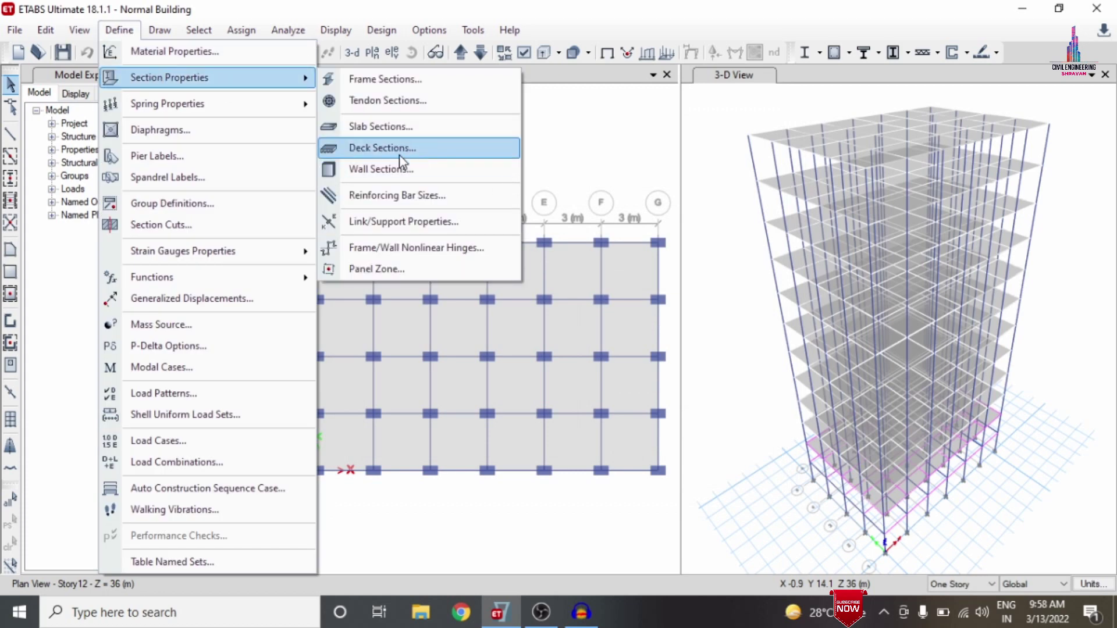
left_click(401, 129)
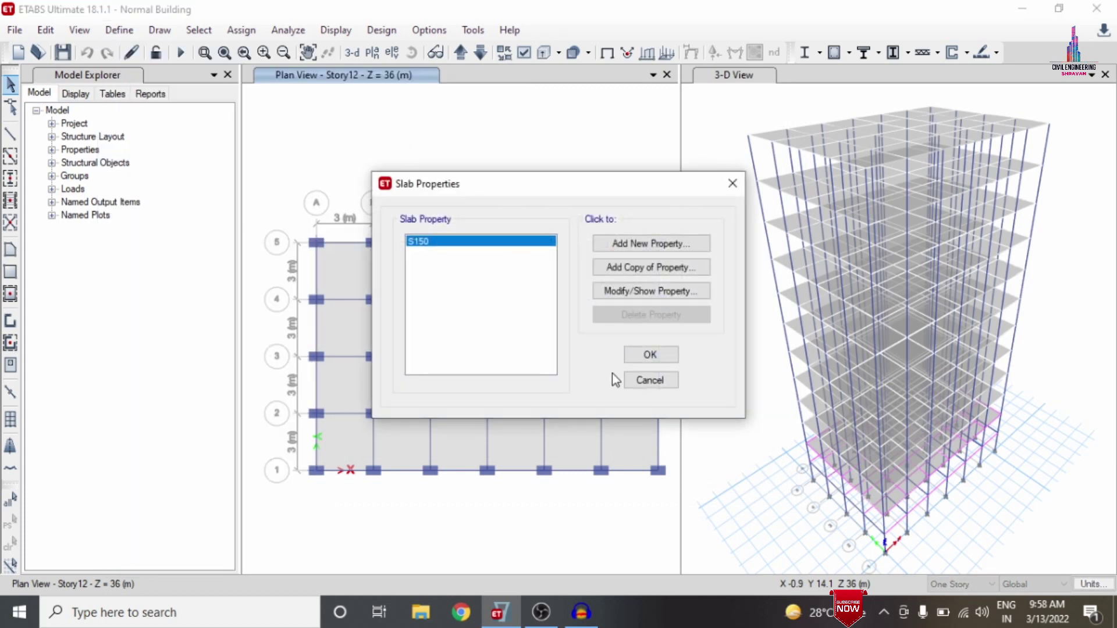
left_click(650, 381)
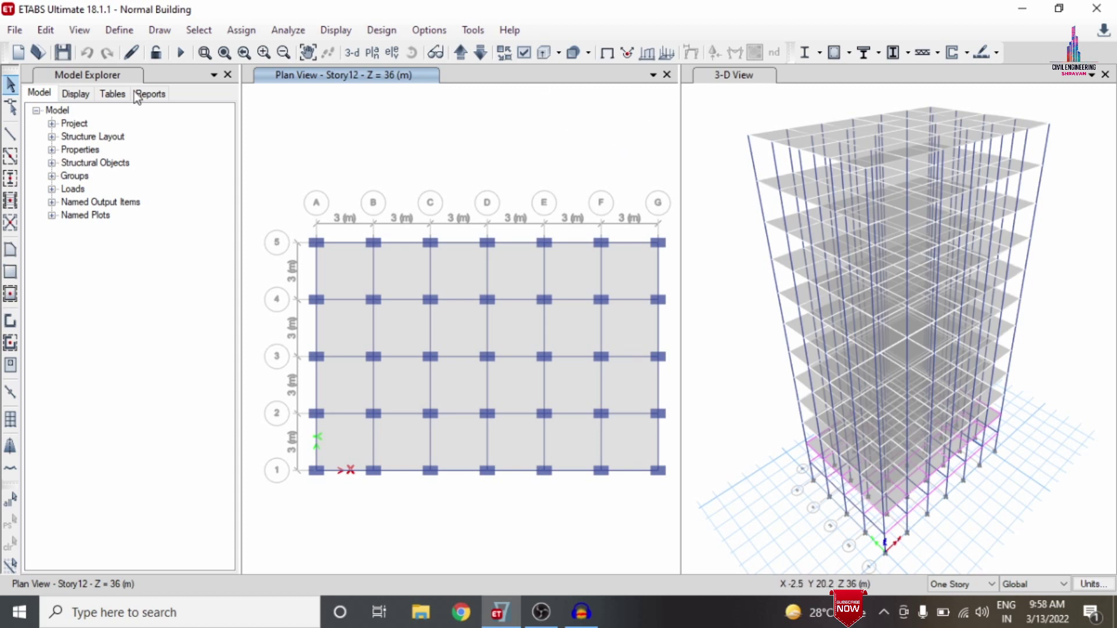
Step: Add design strips on Story12 along the X grid direction of G1, using strip layer A and automatic width
left_click(58, 34)
mouse_move(85, 538)
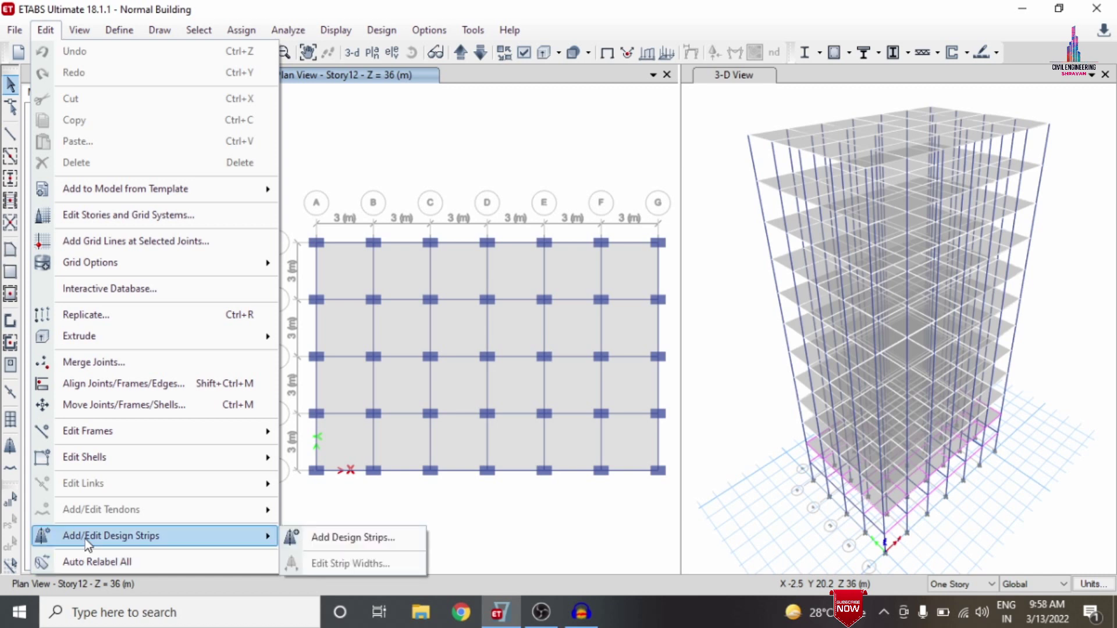
left_click(349, 537)
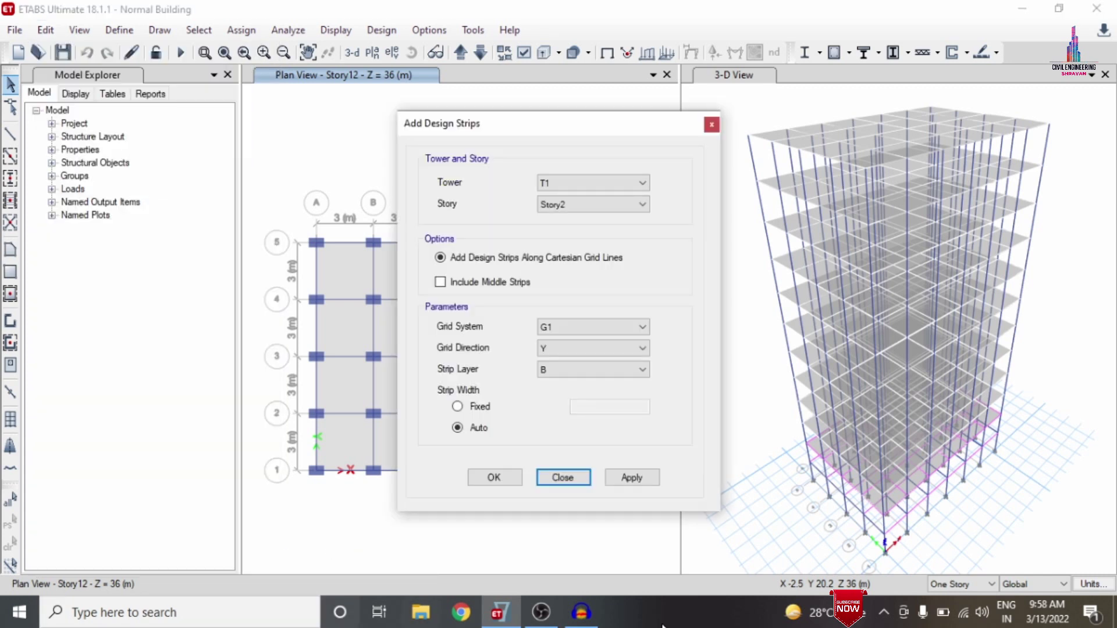
left_click(641, 205)
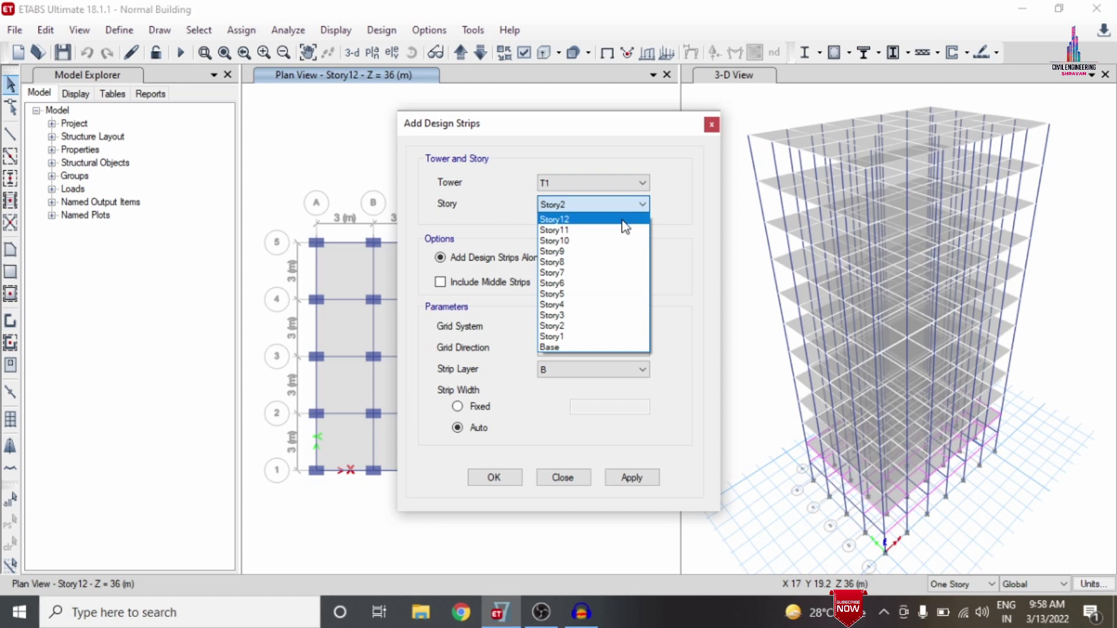
left_click(625, 226)
left_click(591, 350)
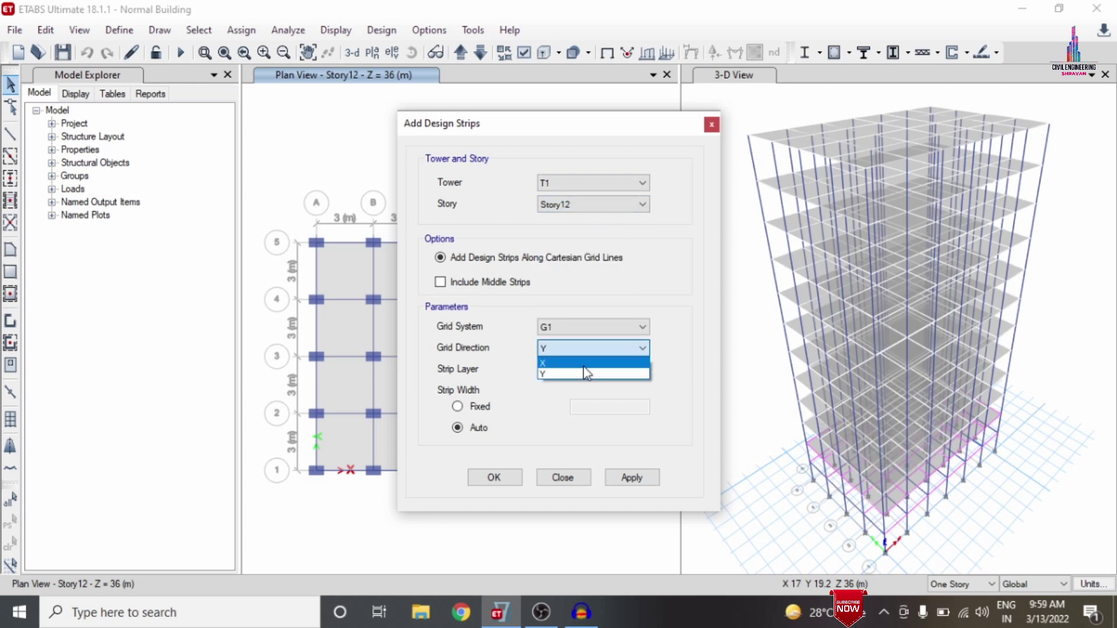
left_click(584, 364)
left_click(569, 374)
left_click(561, 384)
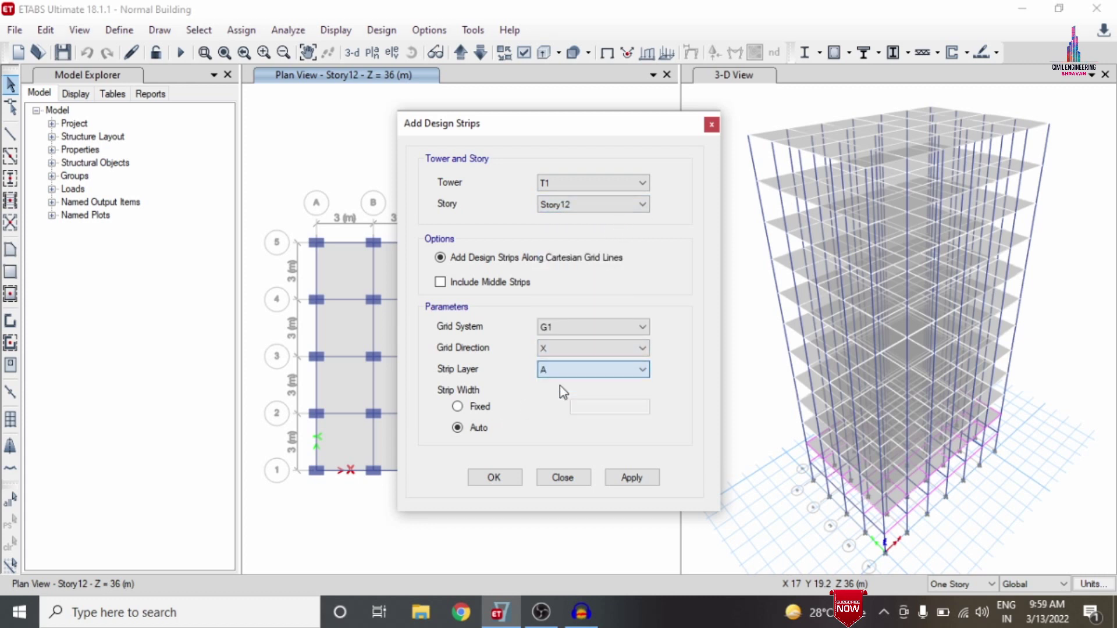
left_click(630, 477)
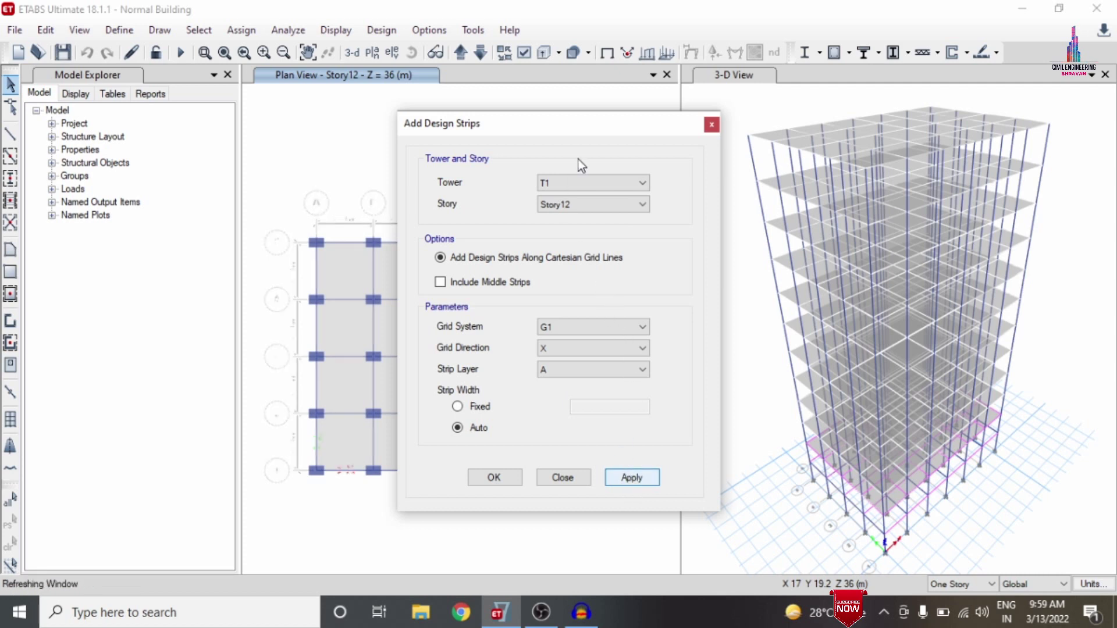
Step: Add design strips on Story12 along the Y grid direction, using strip layer B and automatic width
left_click(596, 351)
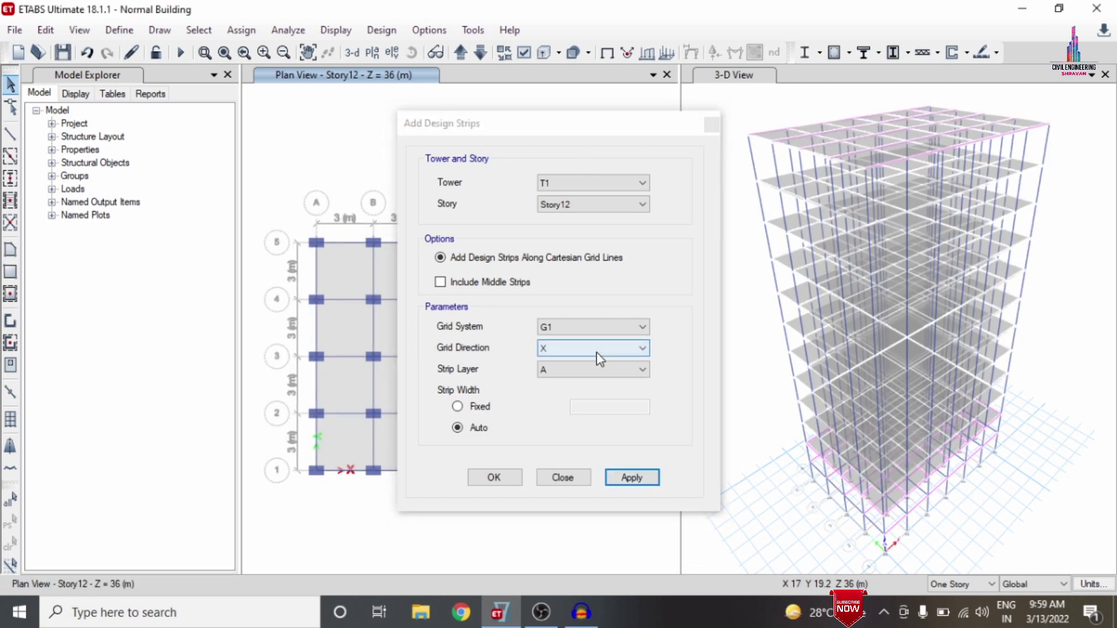
left_click(575, 376)
left_click(572, 372)
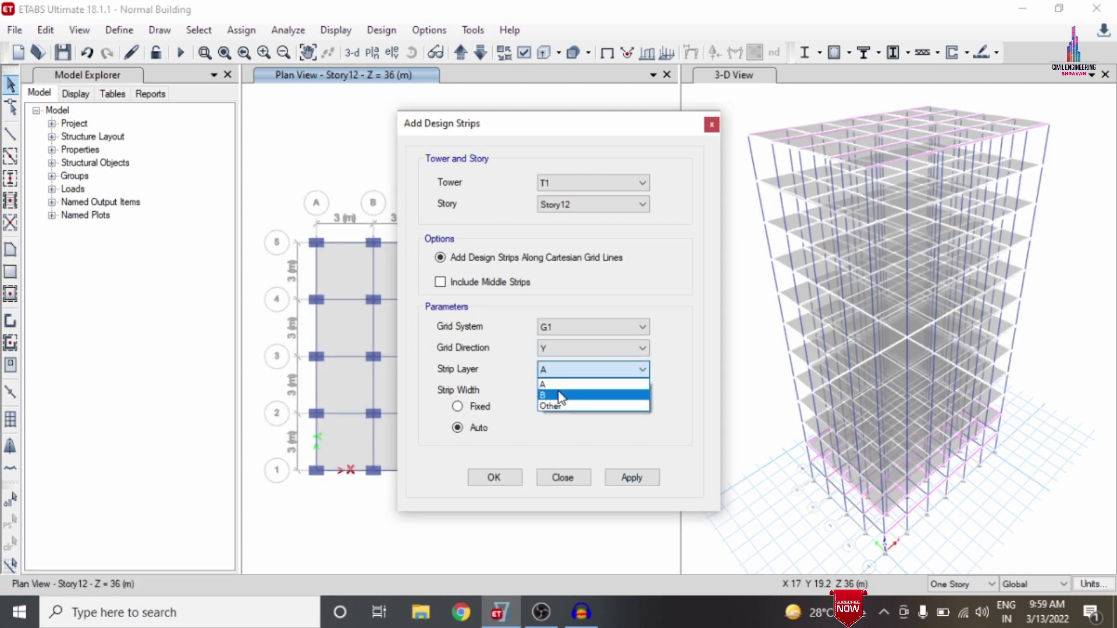
left_click(562, 381)
left_click(631, 478)
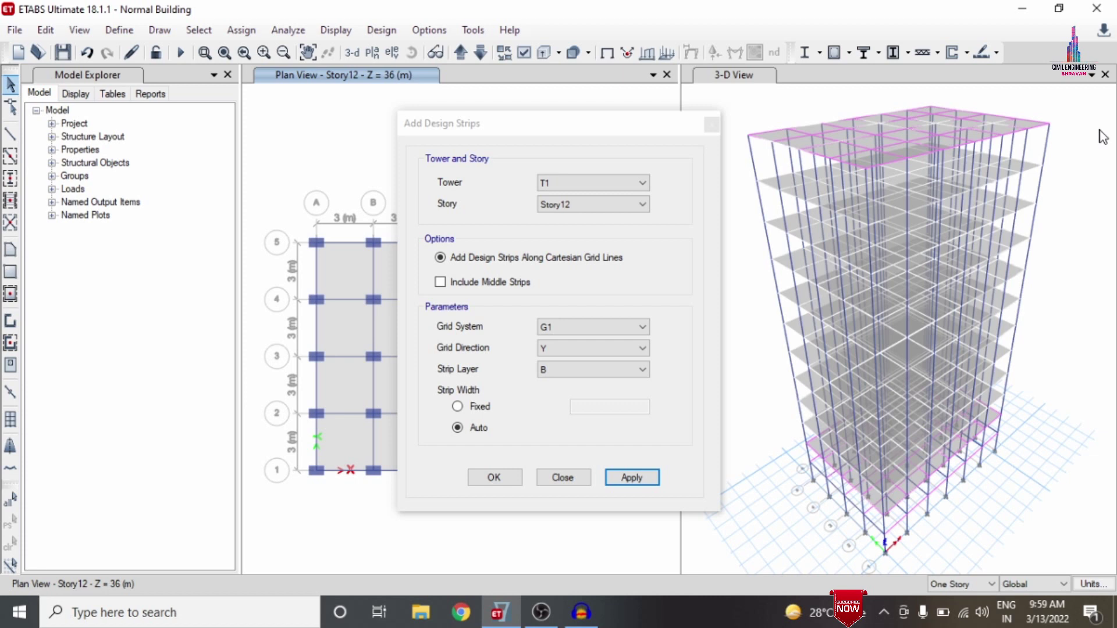
Step: Add the same design strips on the remaining stories from Story11 downward and close the design strip settings
left_click(575, 205)
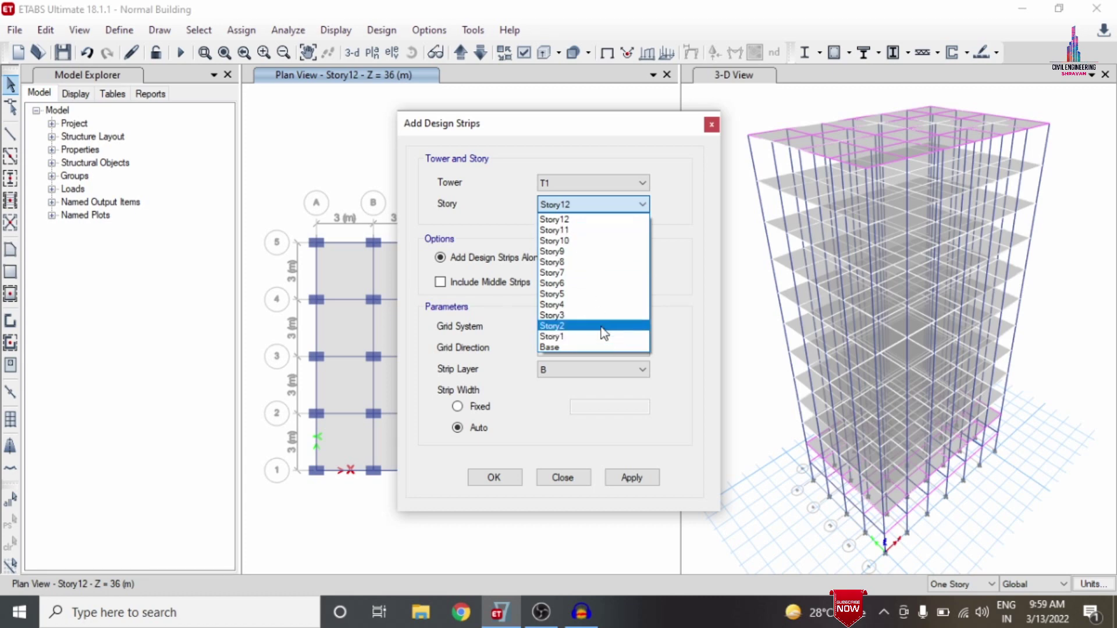
left_click(576, 241)
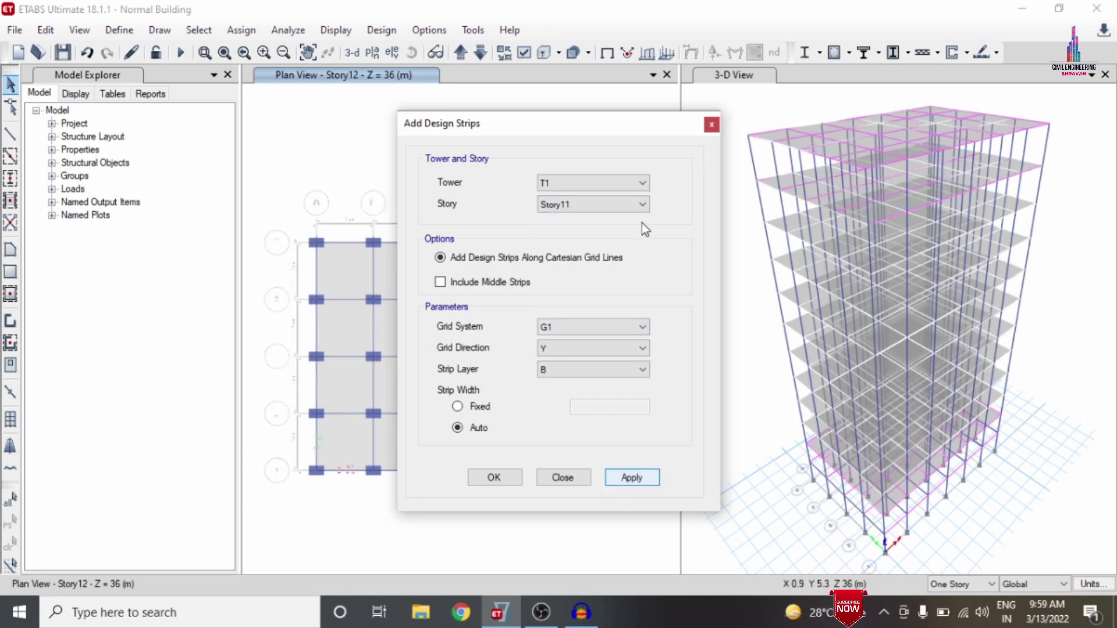
left_click(632, 478)
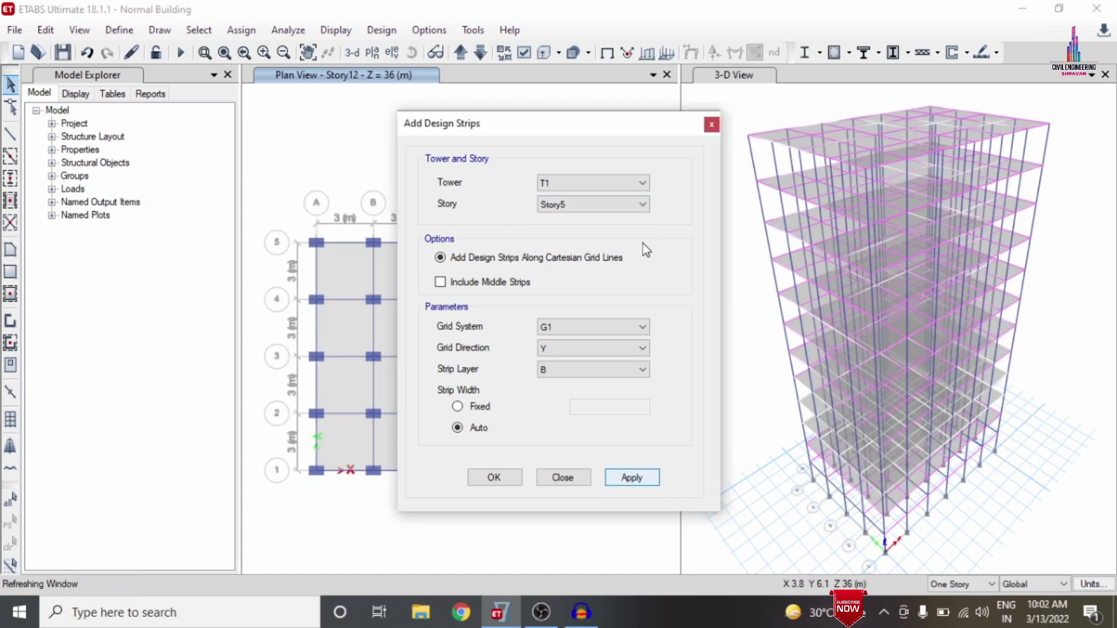
left_click(643, 204)
left_click(576, 256)
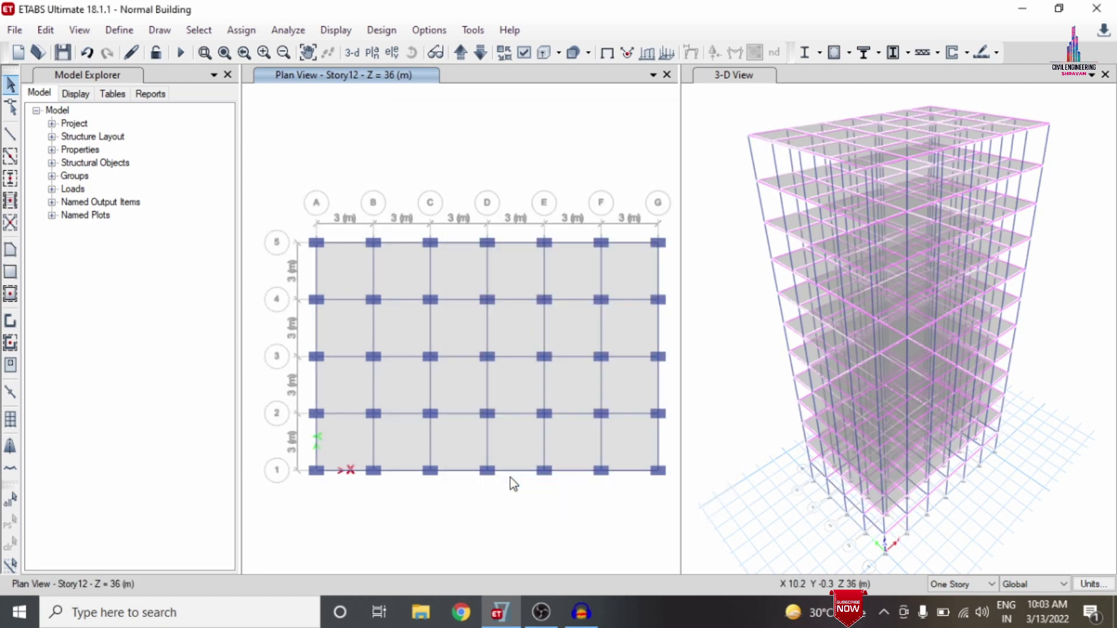
Step: Run the structural analysis, and run the concrete frame design with the IS 456:2000 preferences accepted
left_click(182, 53)
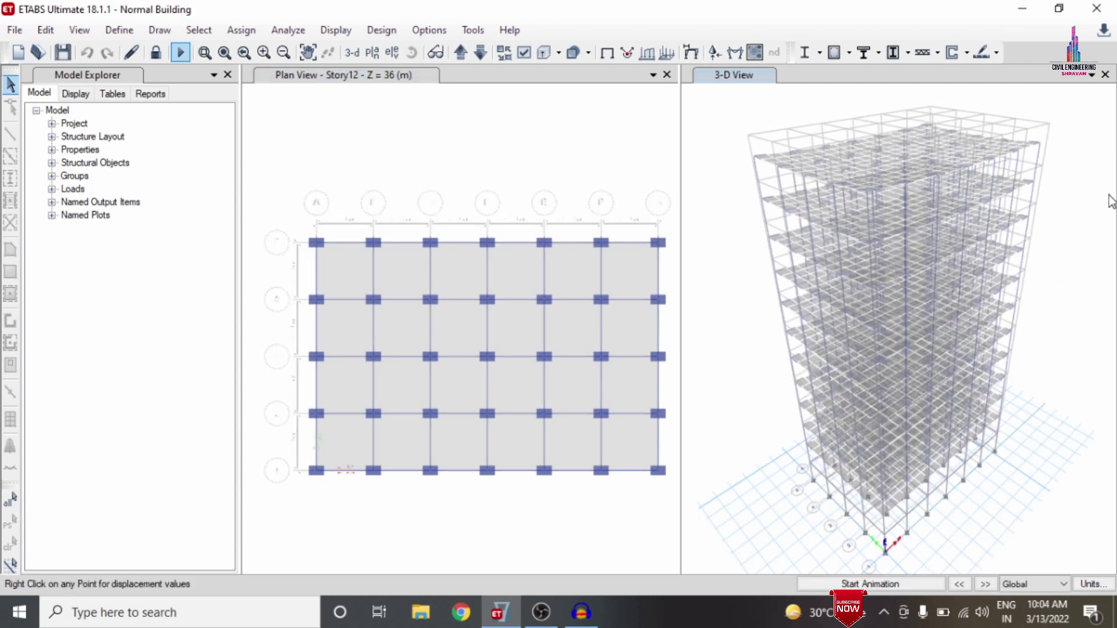
left_click(850, 53)
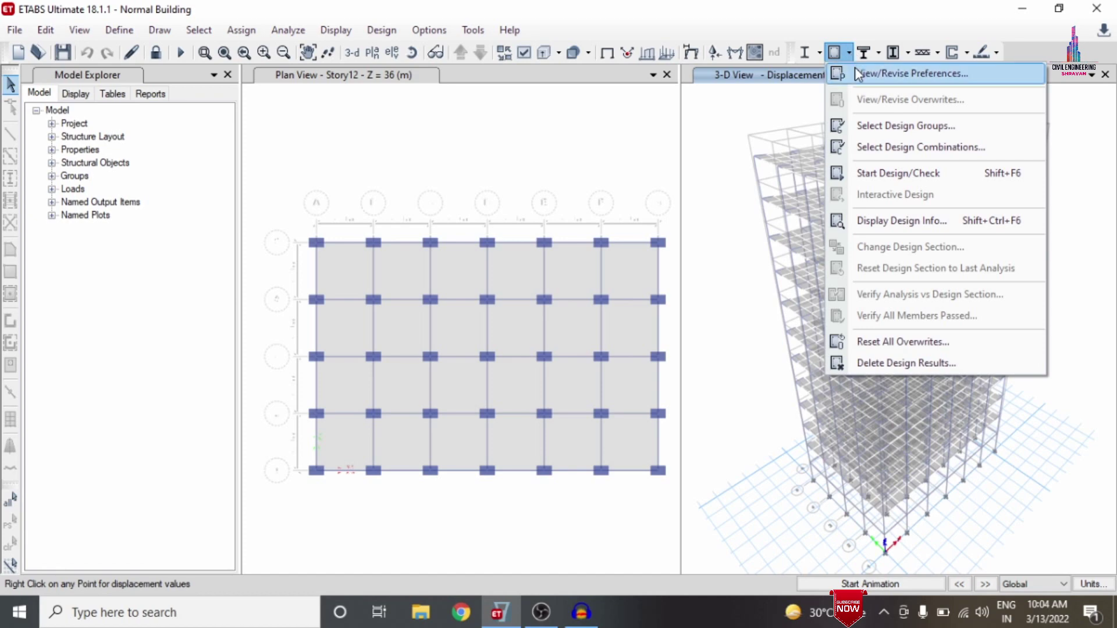
left_click(855, 68)
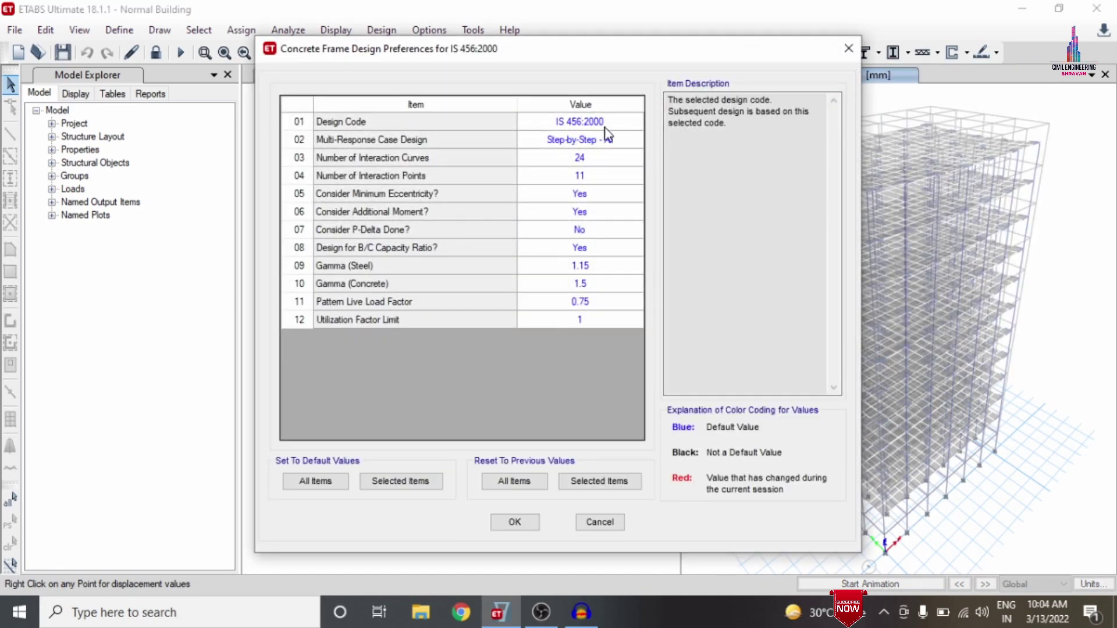
left_click(514, 522)
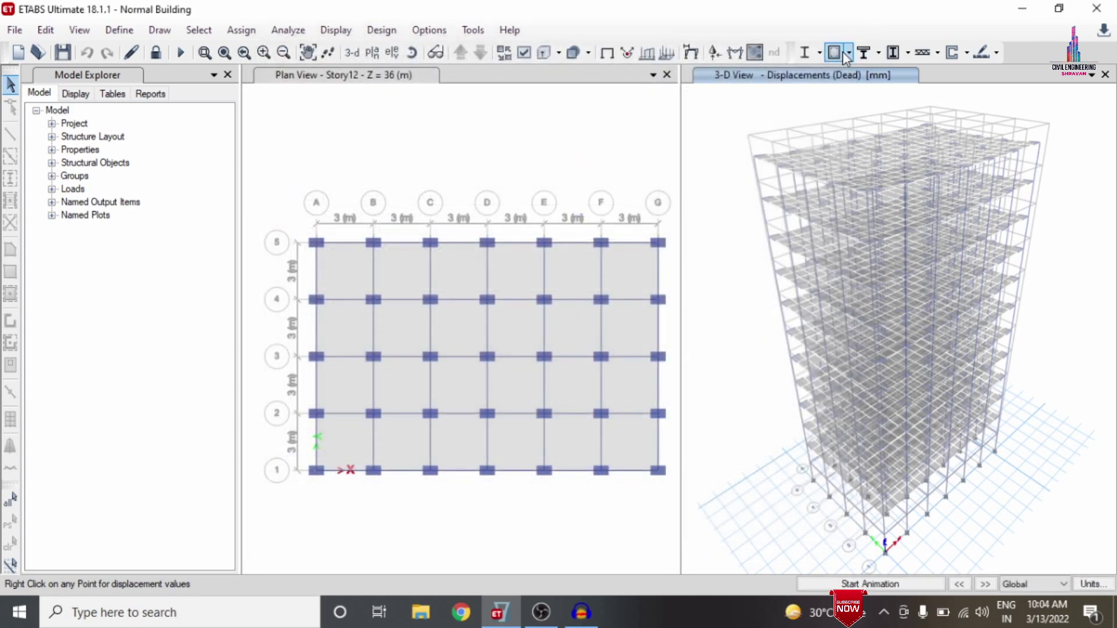
left_click(848, 53)
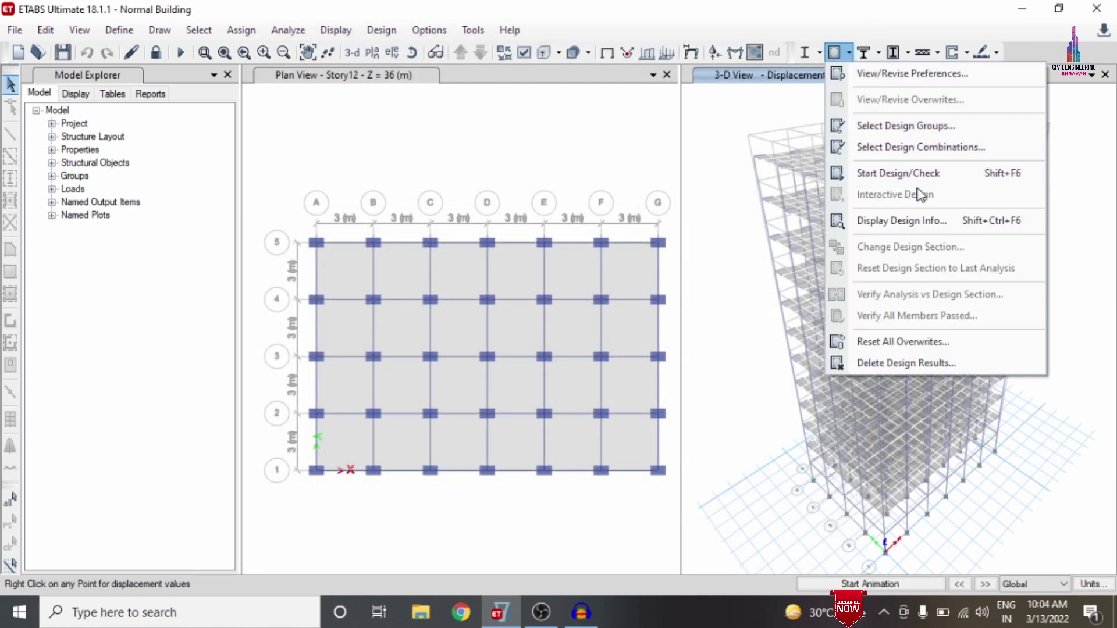
left_click(918, 174)
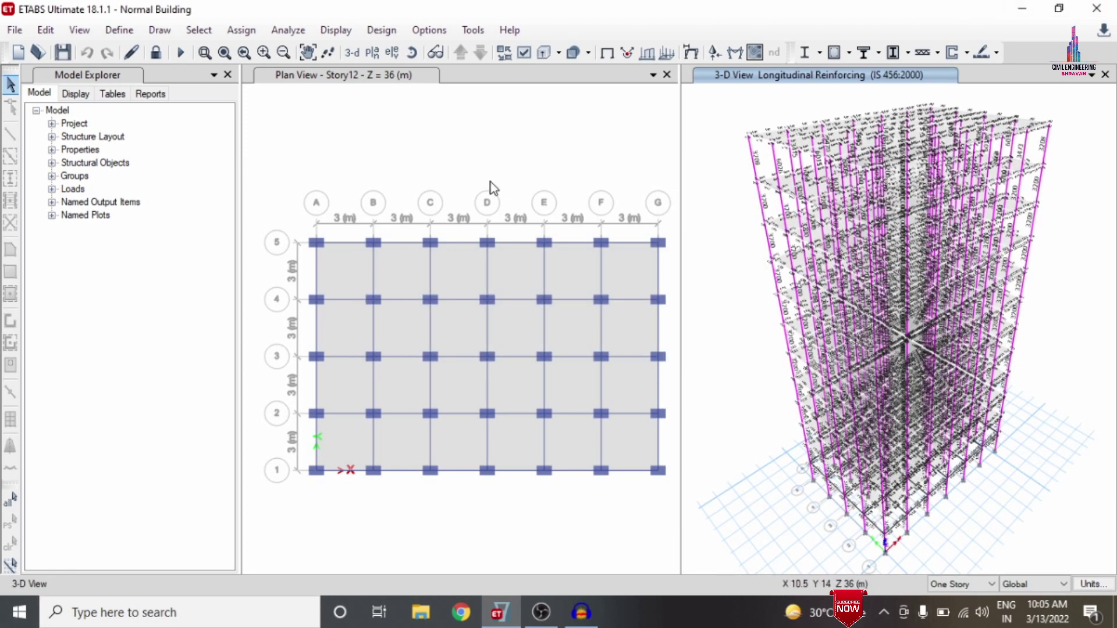
Step: Review and accept the concrete slab design preferences for IS 456:2000 without changing anything
left_click(768, 77)
left_click(996, 53)
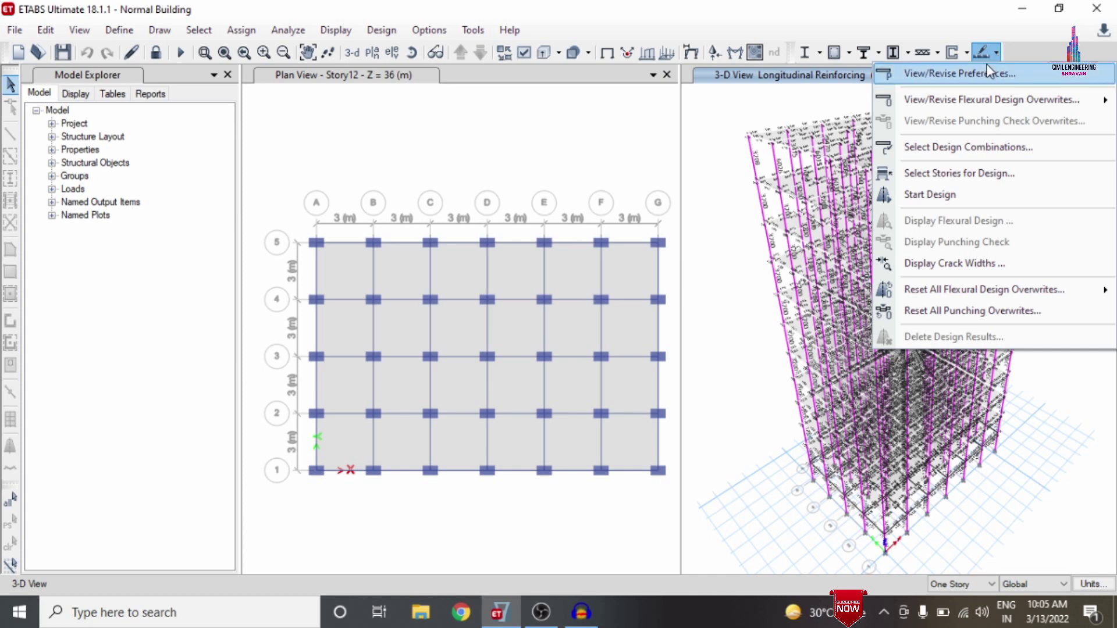
left_click(971, 77)
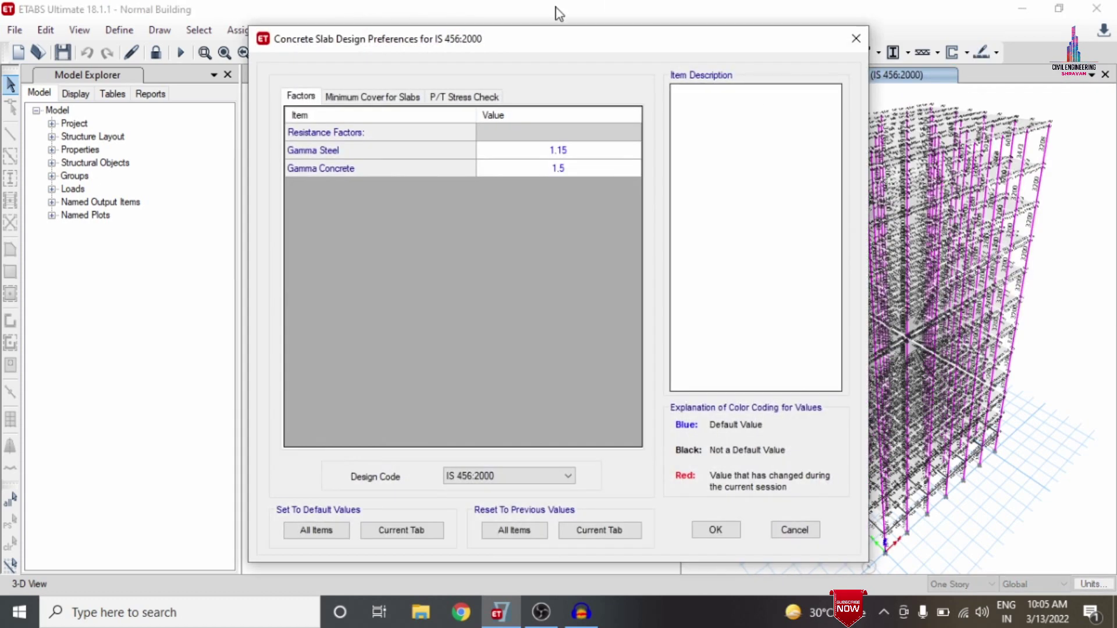
left_click(727, 532)
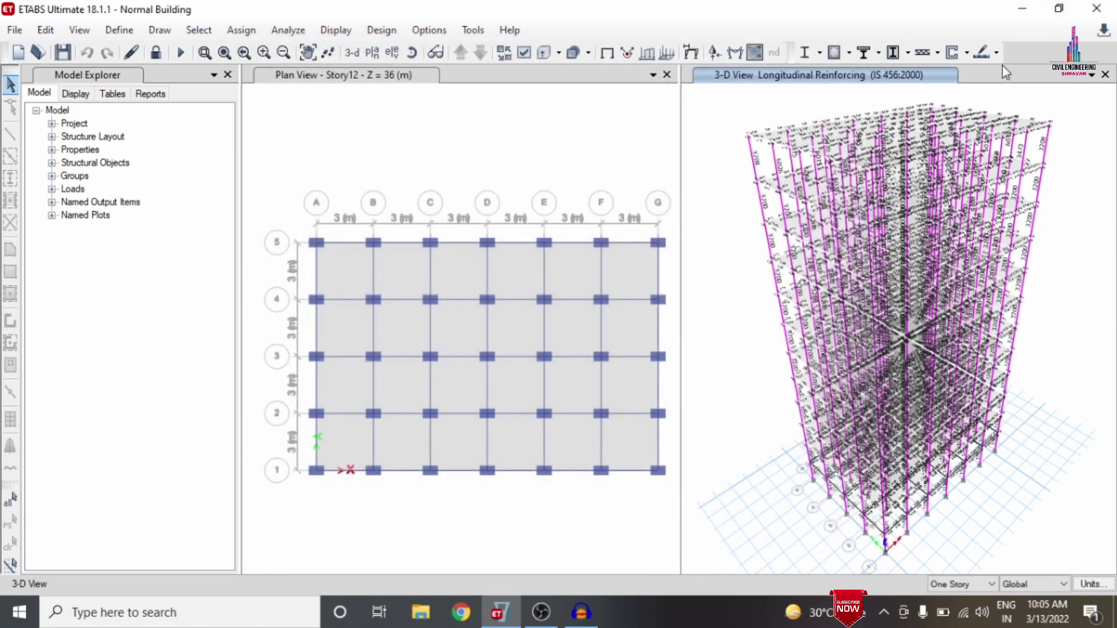
Step: Select all the stories from Story12 downward for slab design and run the concrete slab design
left_click(998, 54)
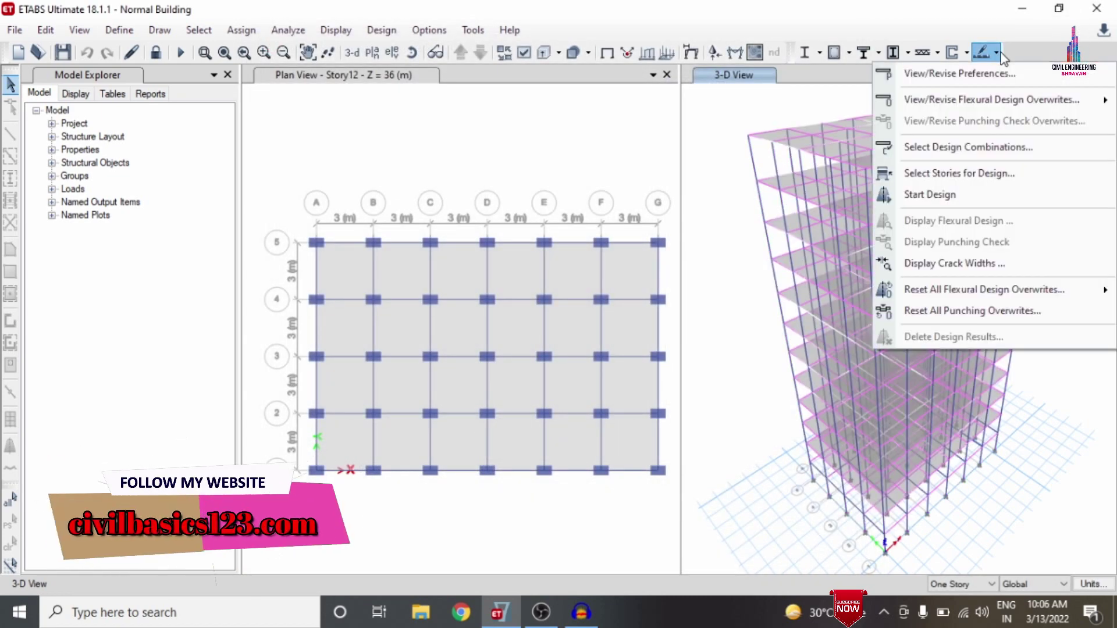
left_click(971, 174)
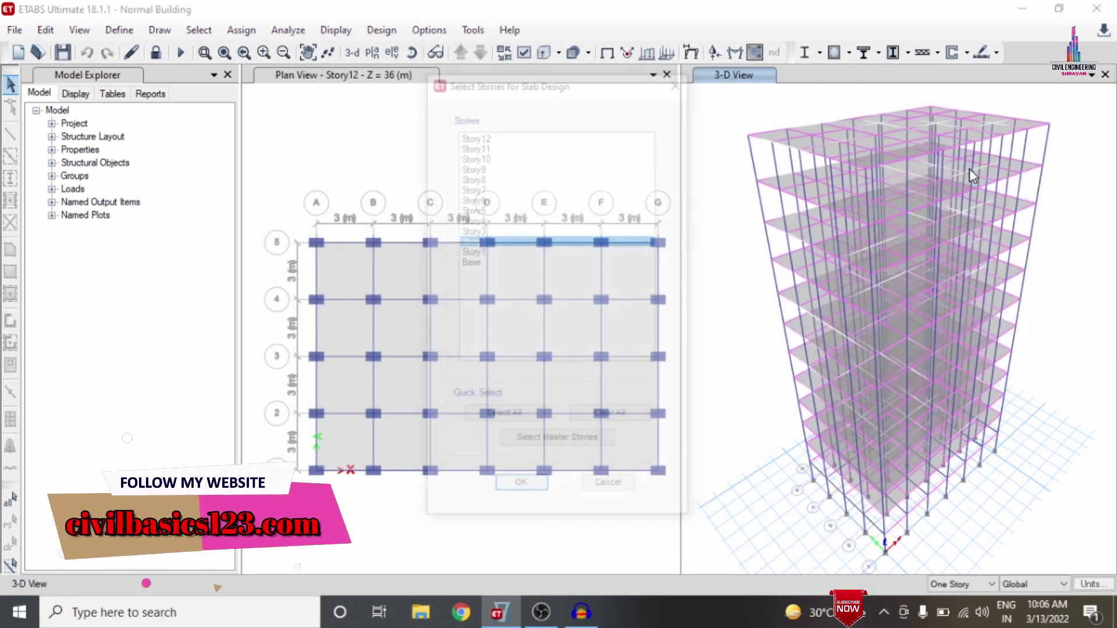
left_click_drag(474, 133, 528, 260)
left_click(519, 489)
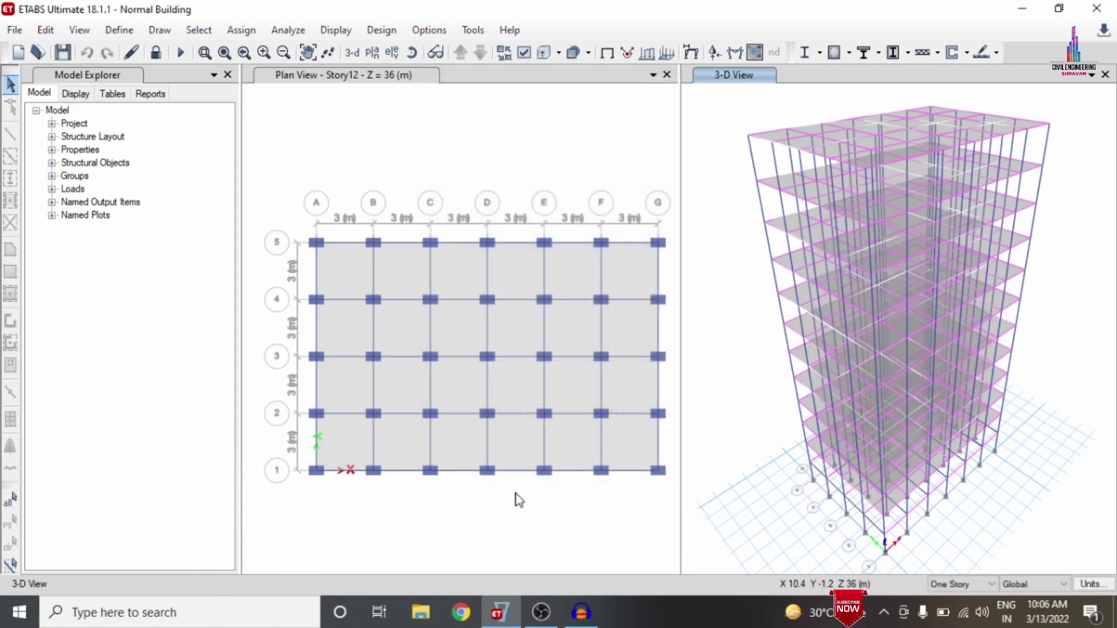
left_click(998, 51)
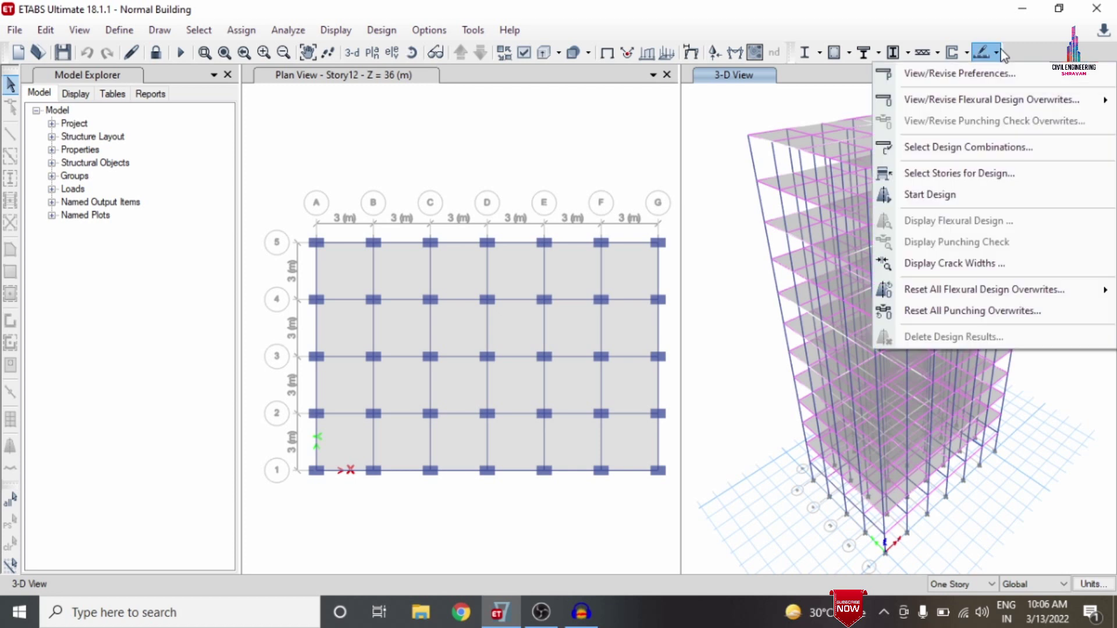
left_click(958, 191)
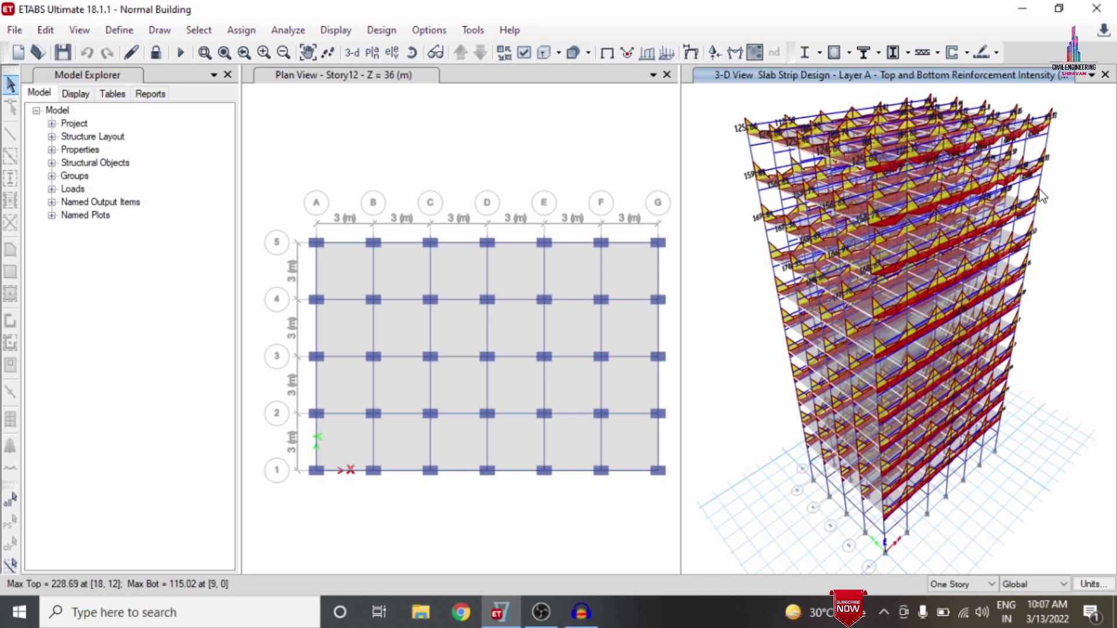
Step: Save the model and save a copy of it as Normal Building in the Med folder on the Desktop
key("ctrl+s")
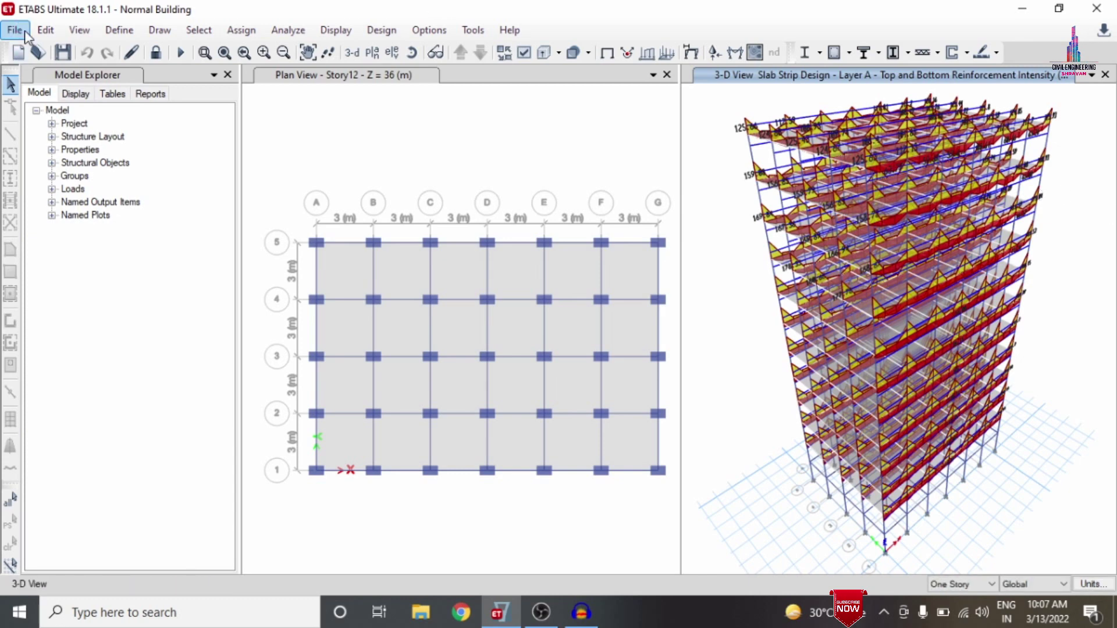
left_click(24, 36)
left_click(38, 141)
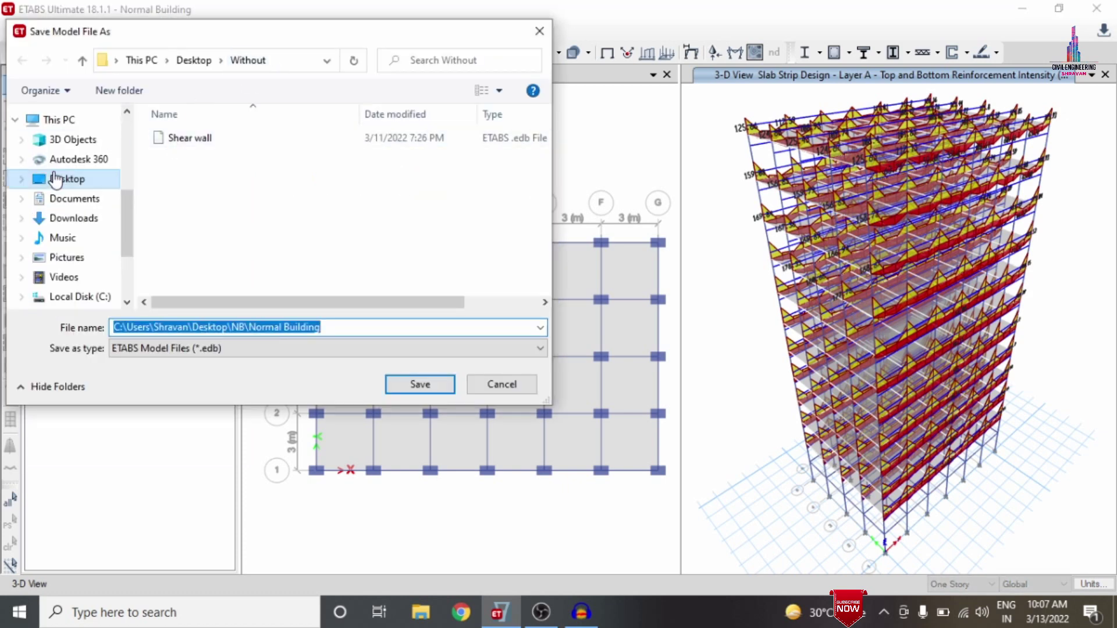
left_click(56, 181)
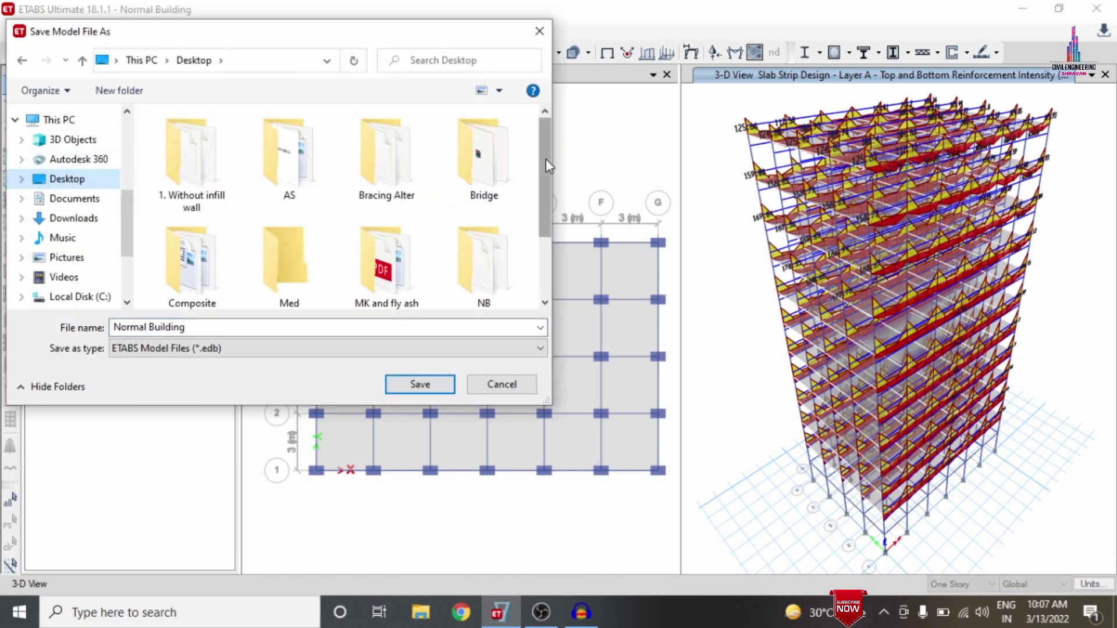
left_click_drag(546, 159, 541, 224)
double_click(282, 189)
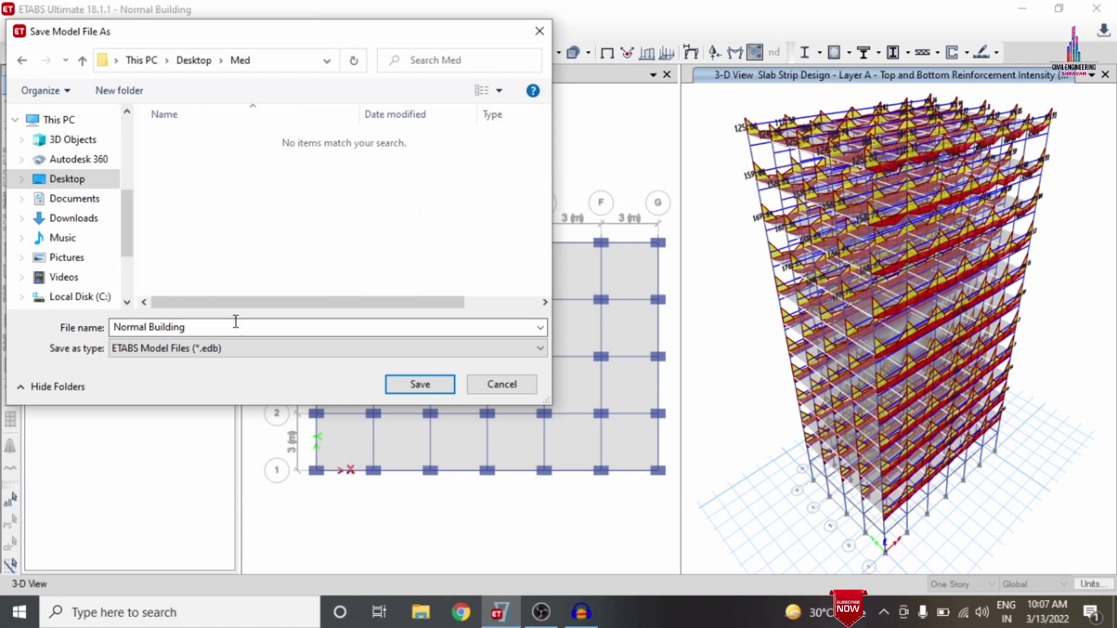
left_click(420, 384)
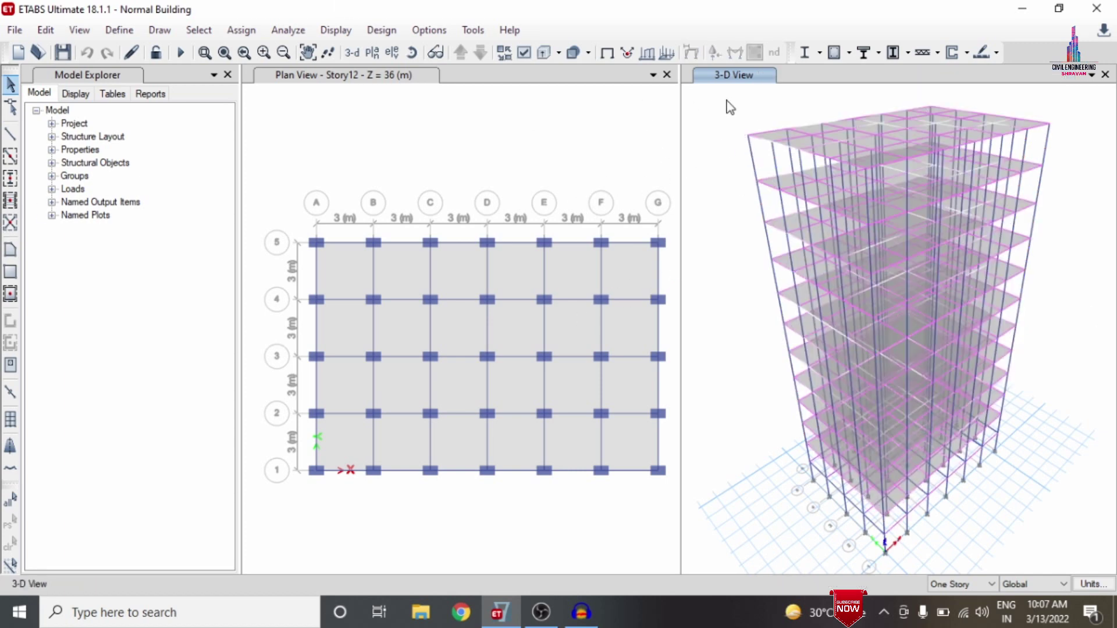
Step: Close ETABS and start CSiDetail 18 in a maximized window
left_click(1087, 7)
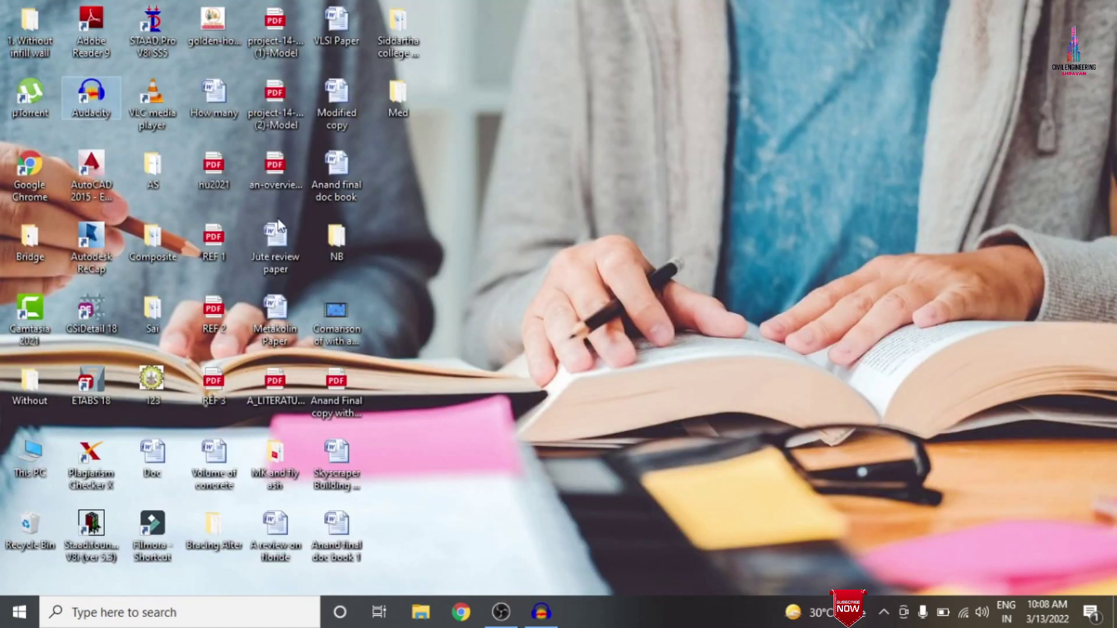
double_click(112, 309)
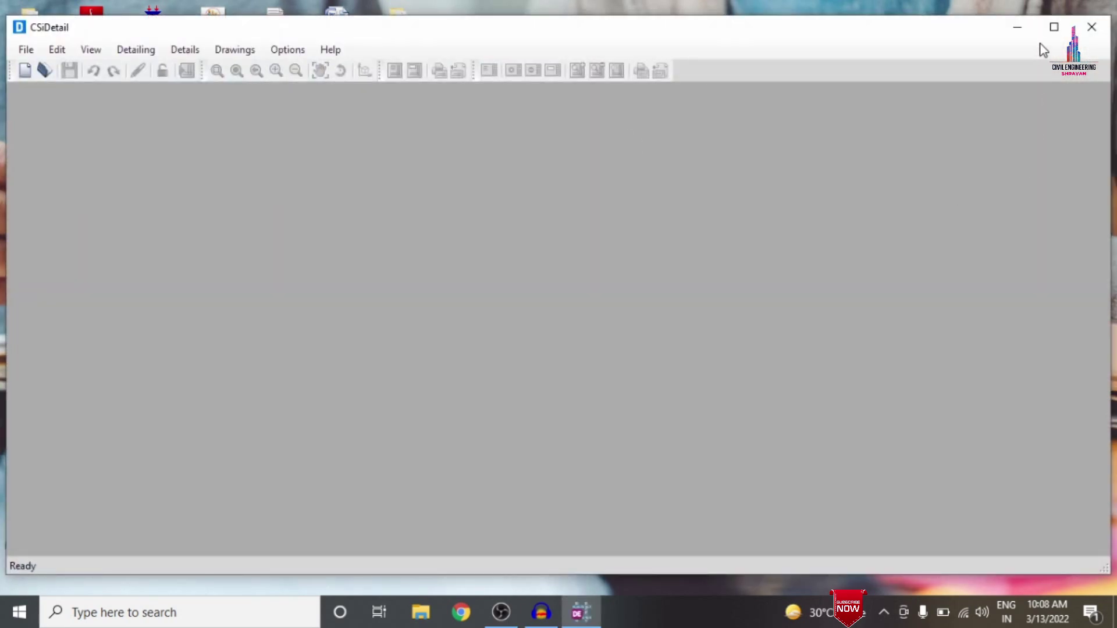
left_click(1053, 27)
Step: Create a new detailing project from the Normal Building ETABS model in the Desktop's Med folder
left_click(19, 27)
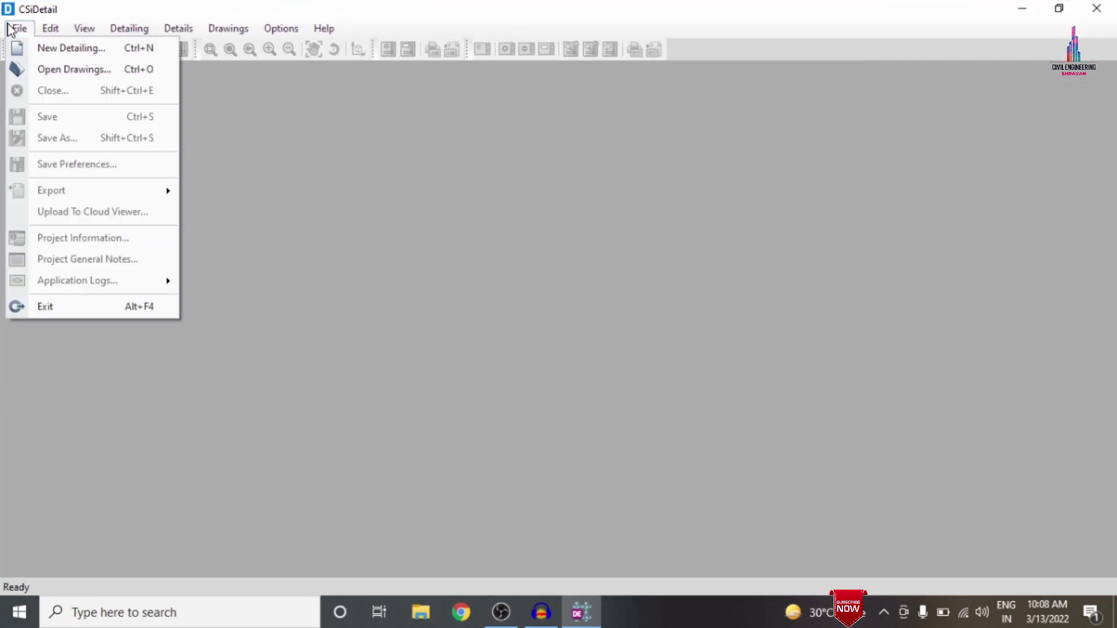
left_click(39, 48)
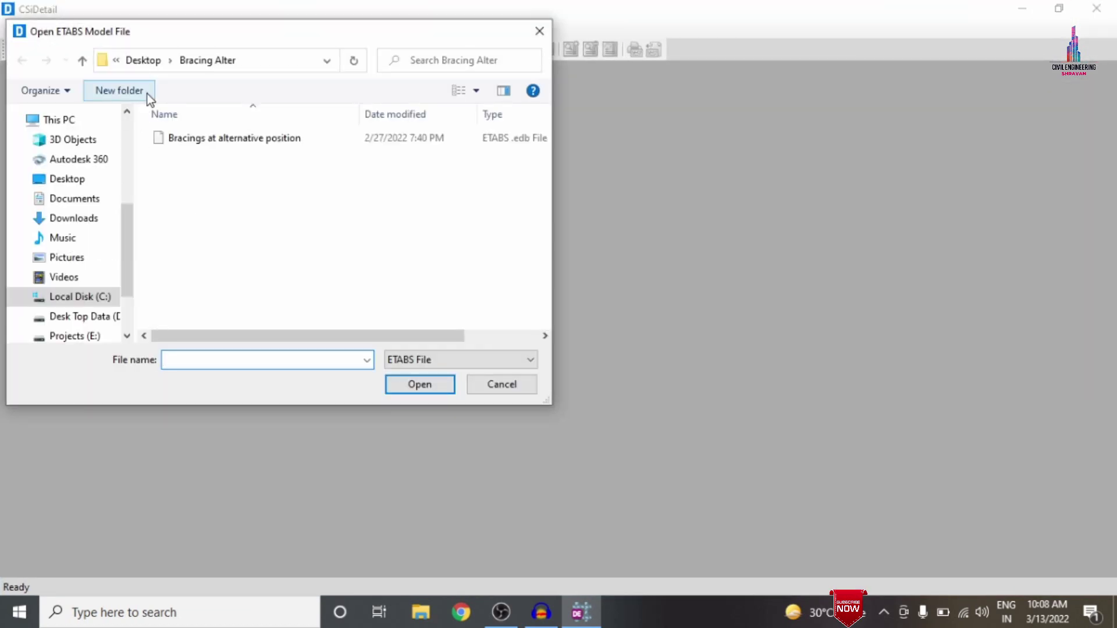
left_click(143, 59)
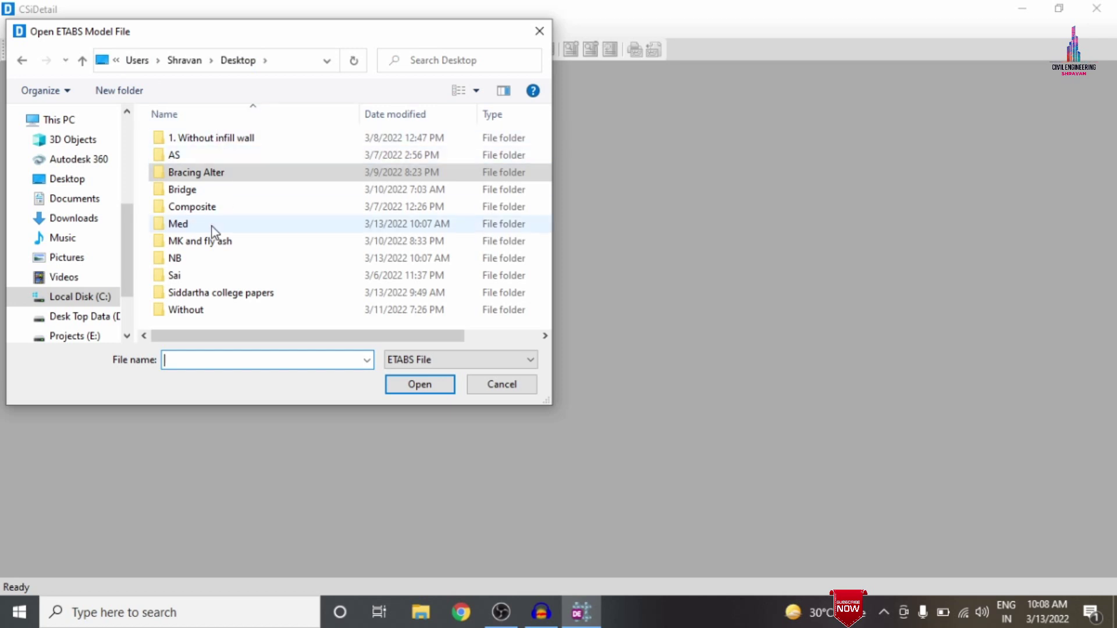
double_click(211, 225)
double_click(194, 140)
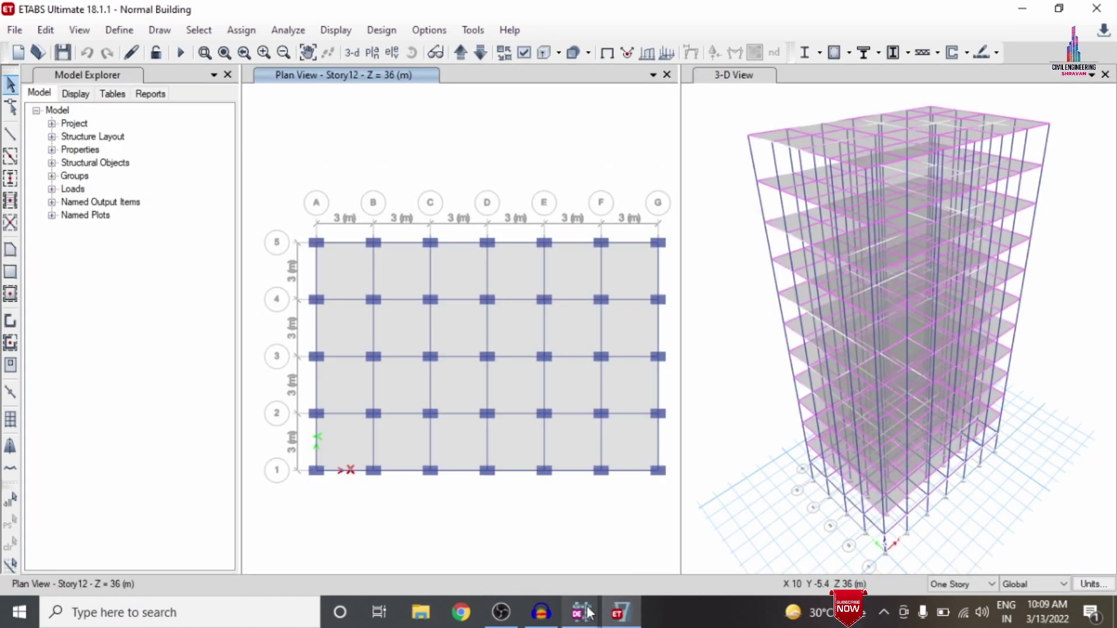
mouse_move(589, 612)
left_click(643, 528)
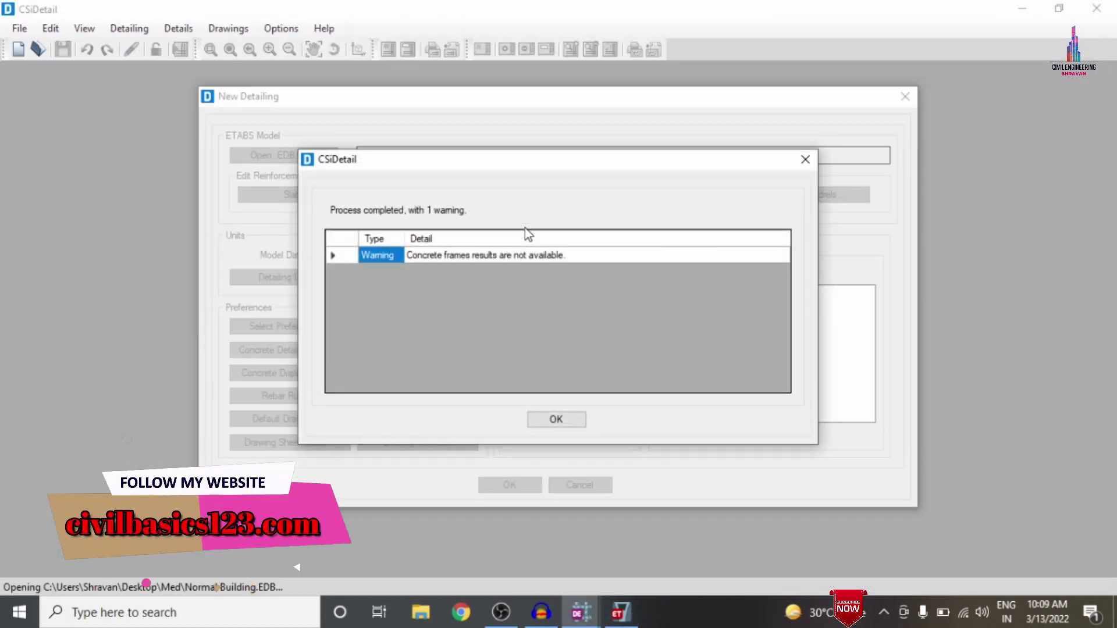
left_click(561, 423)
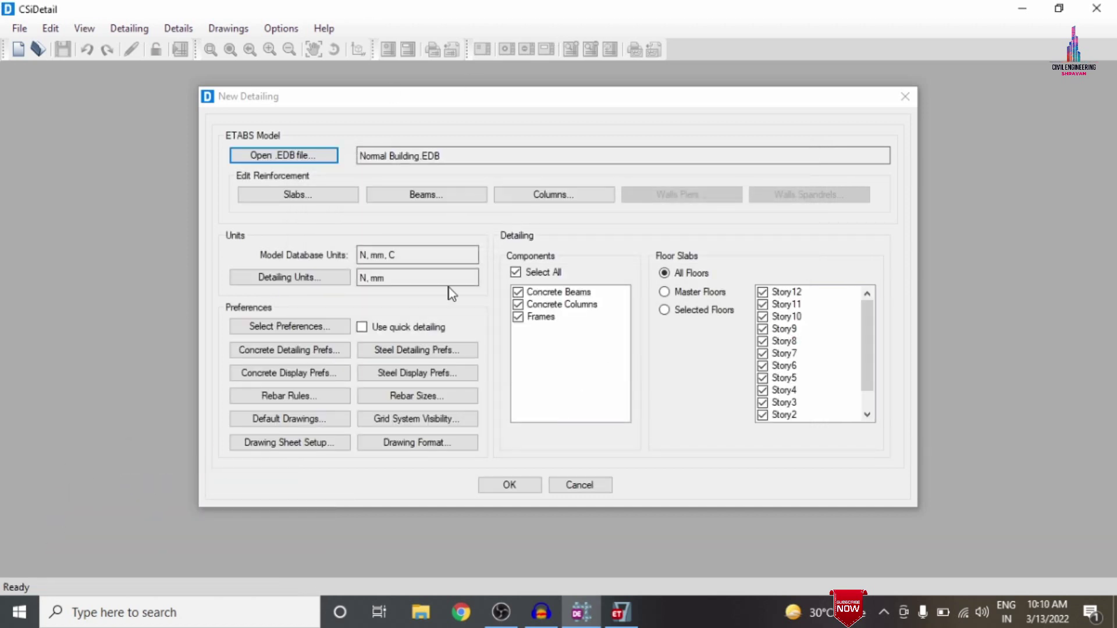
Step: Set the detailing units to Ton for rebar weight and Kilonewton for force
left_click(282, 278)
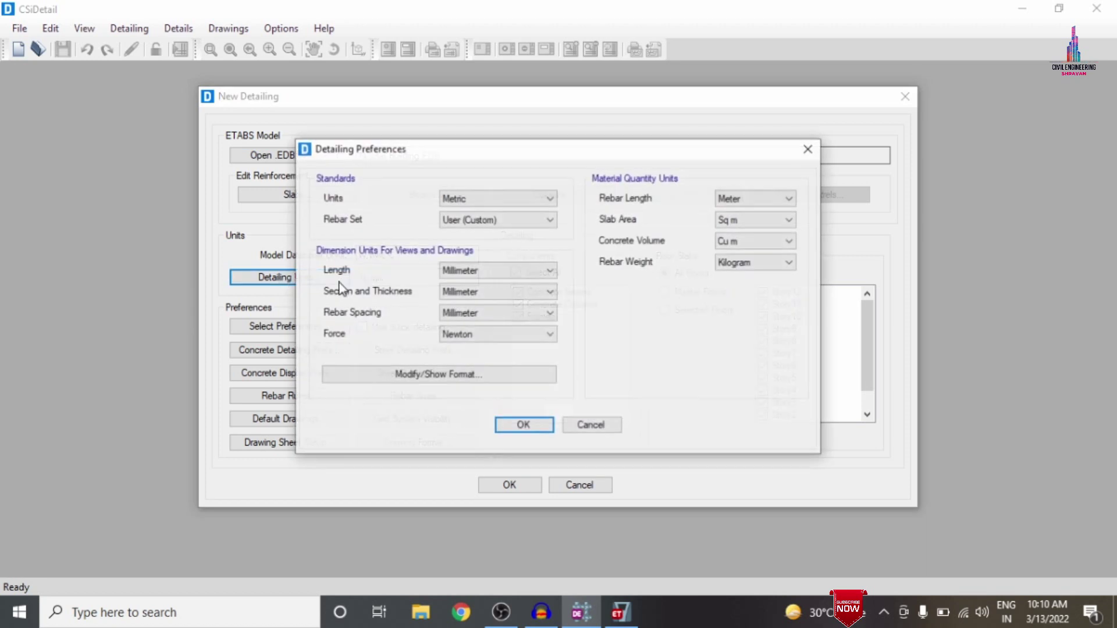
left_click(756, 263)
left_click(742, 299)
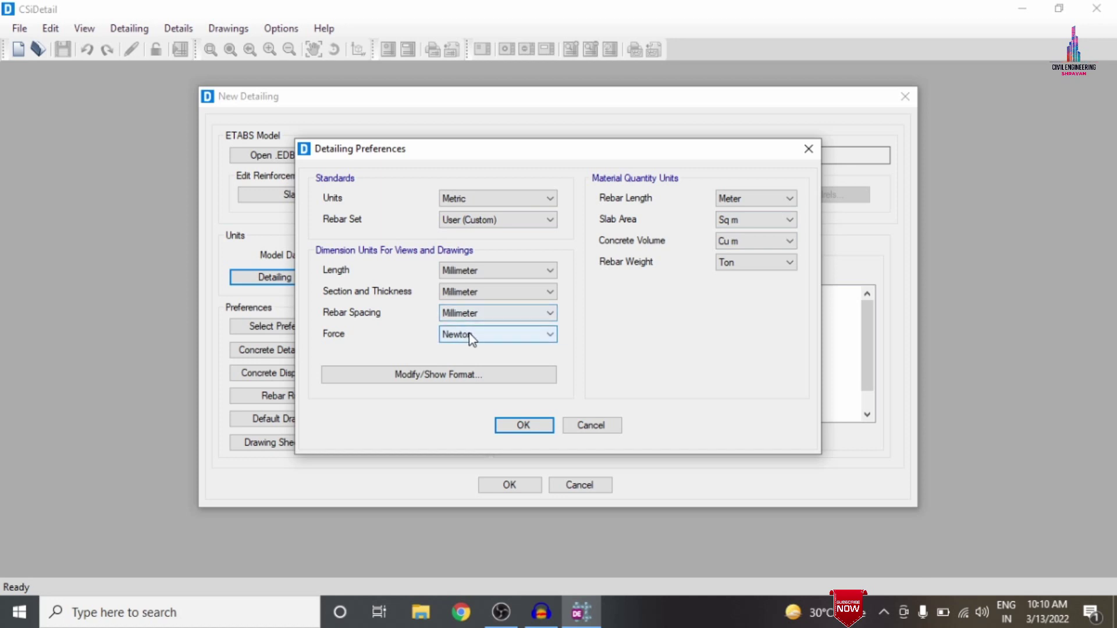
left_click(495, 334)
left_click(469, 375)
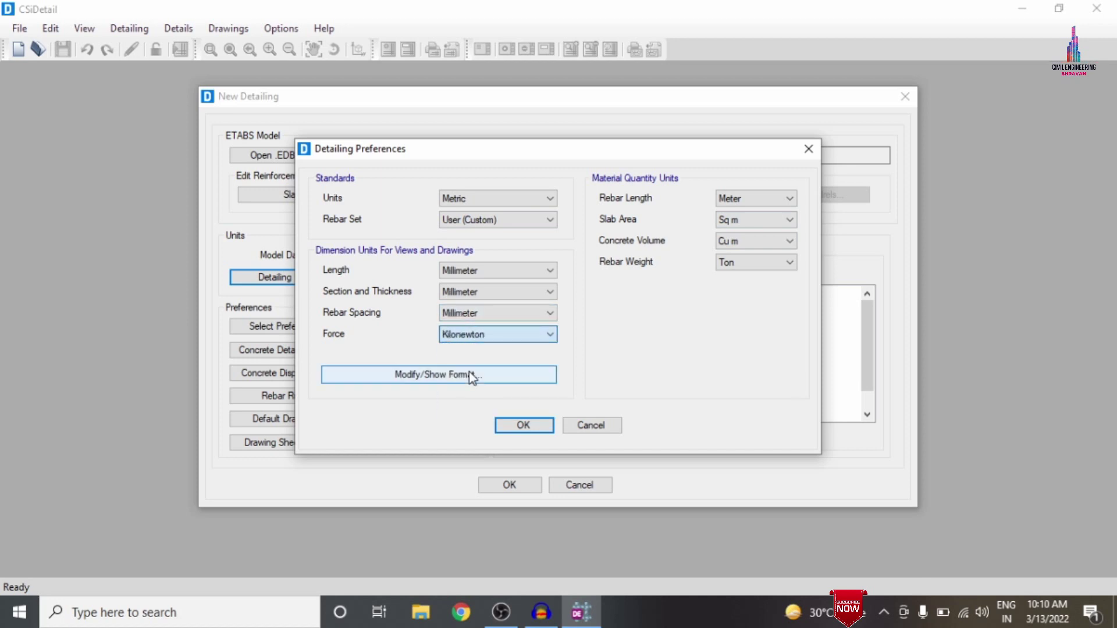
left_click(508, 424)
Step: Use the ACI-318-14 standard preferences for the new detailing
left_click(303, 327)
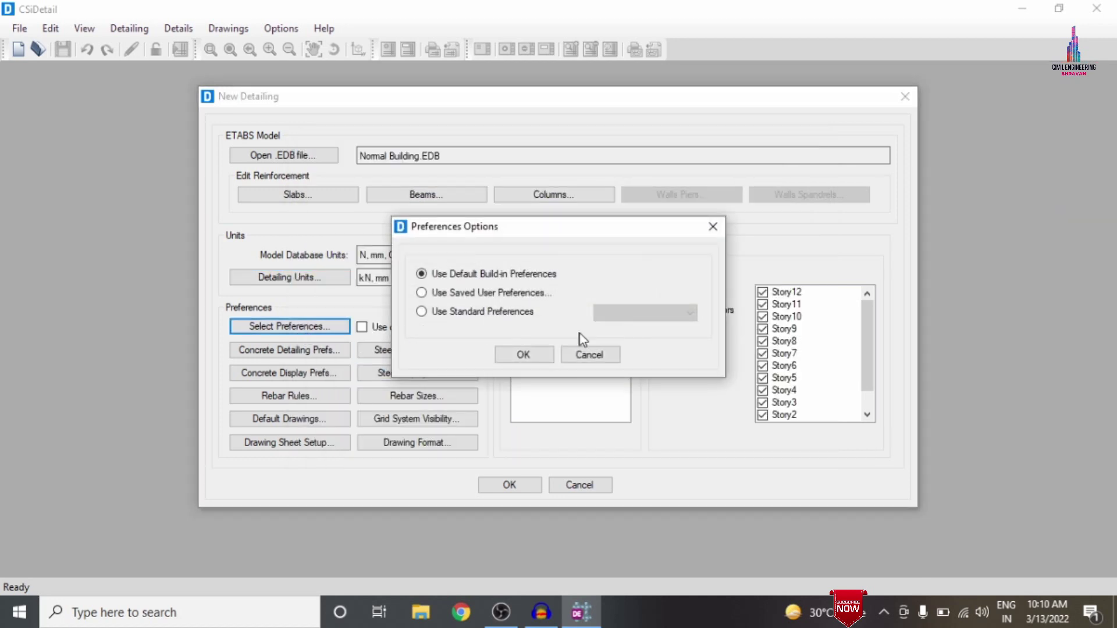
left_click(489, 314)
left_click(681, 313)
left_click(619, 339)
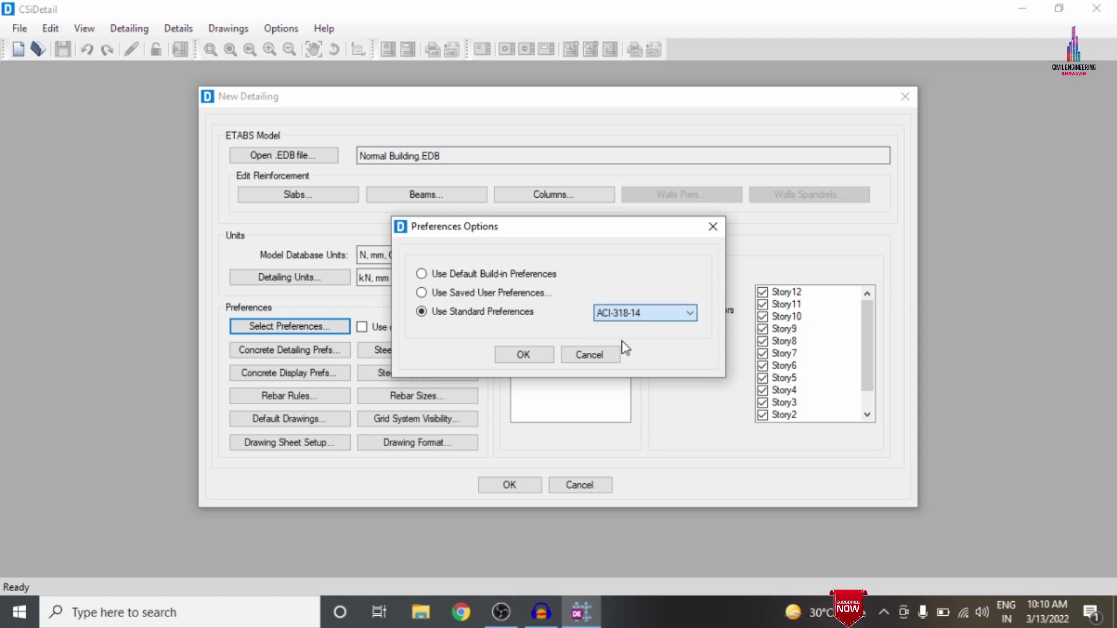
left_click(523, 354)
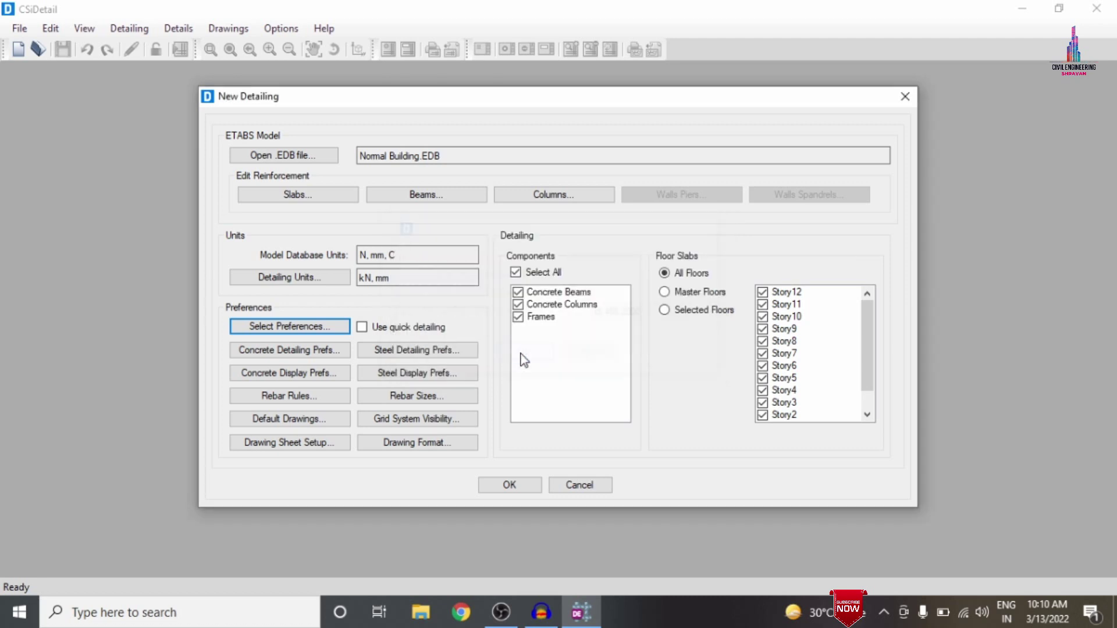
Step: Edit the beam, column and wall label prefixes in the concrete detailing preferences, using C for columns and W for walls
left_click(303, 353)
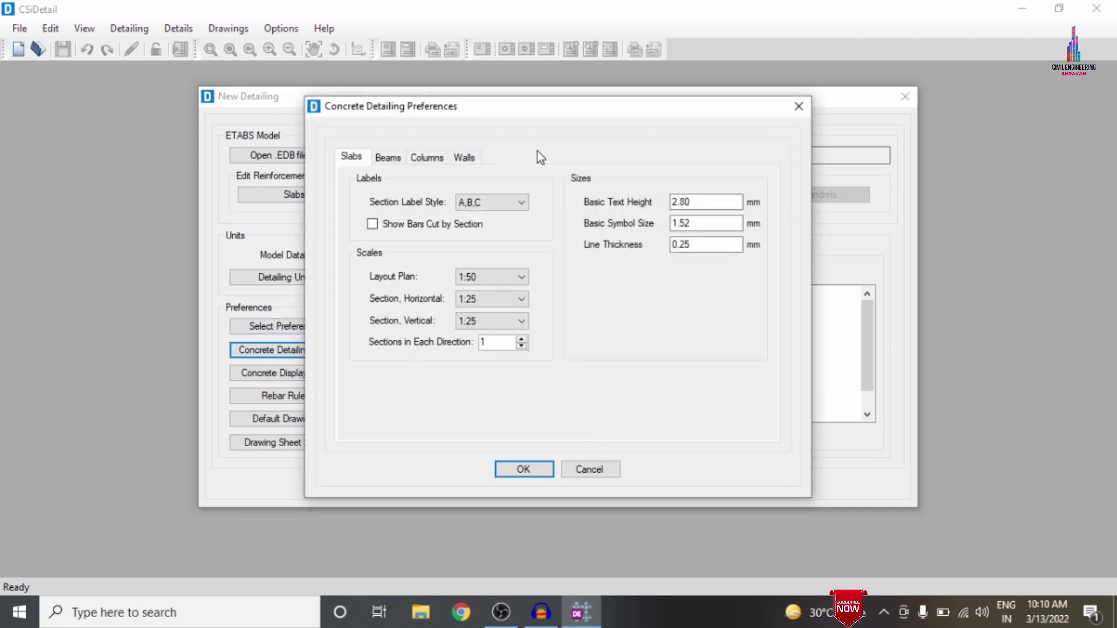
left_click(388, 157)
double_click(466, 200)
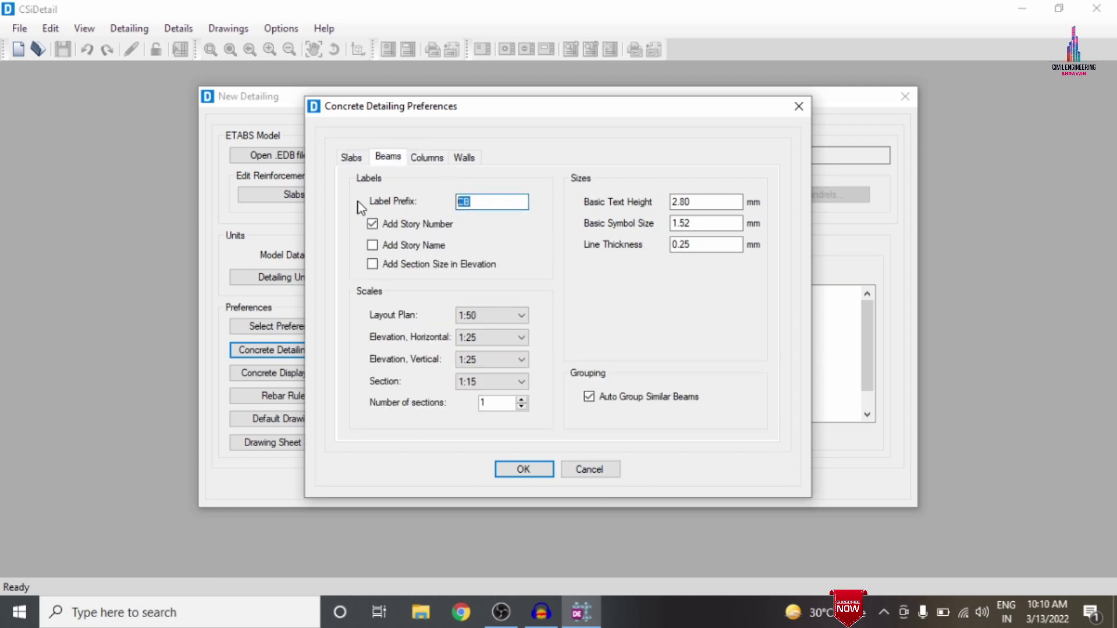
left_click(427, 157)
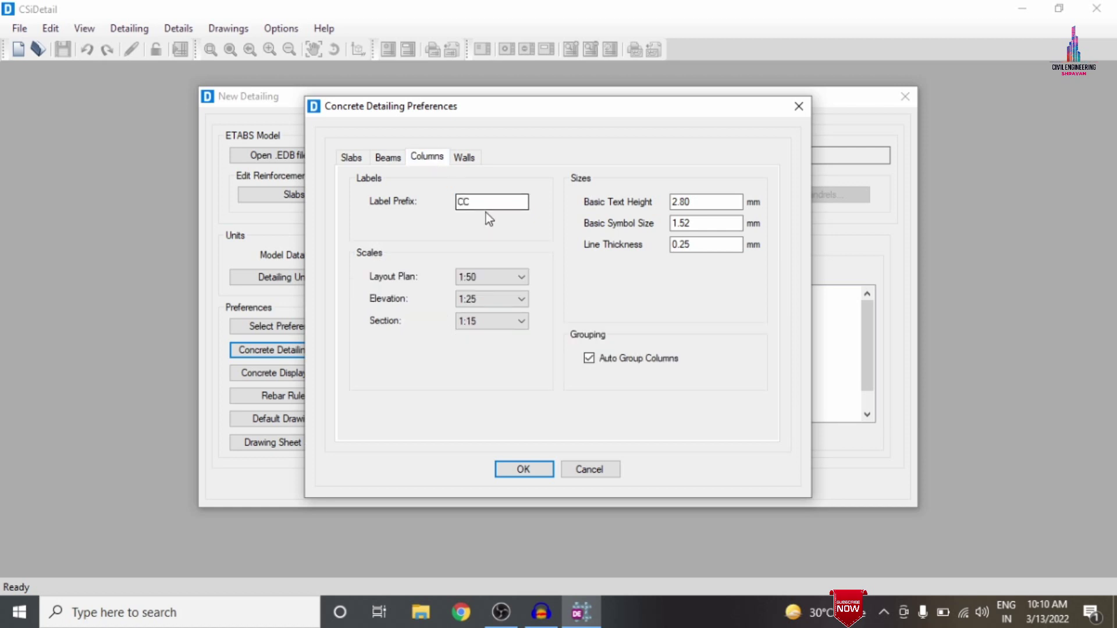
double_click(486, 203)
left_click(472, 158)
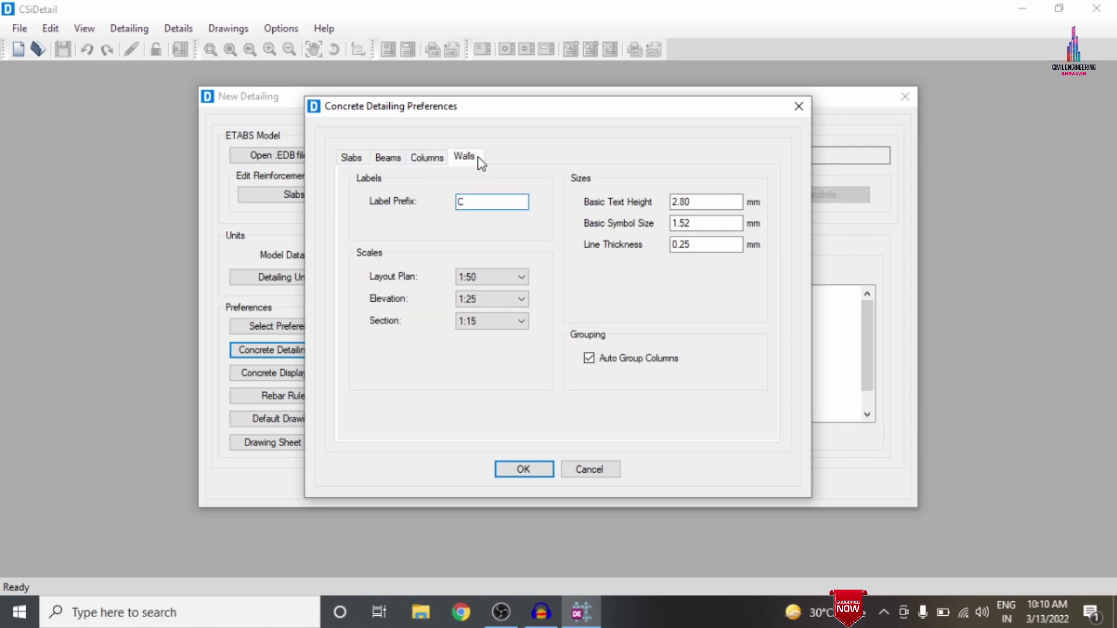
double_click(466, 201)
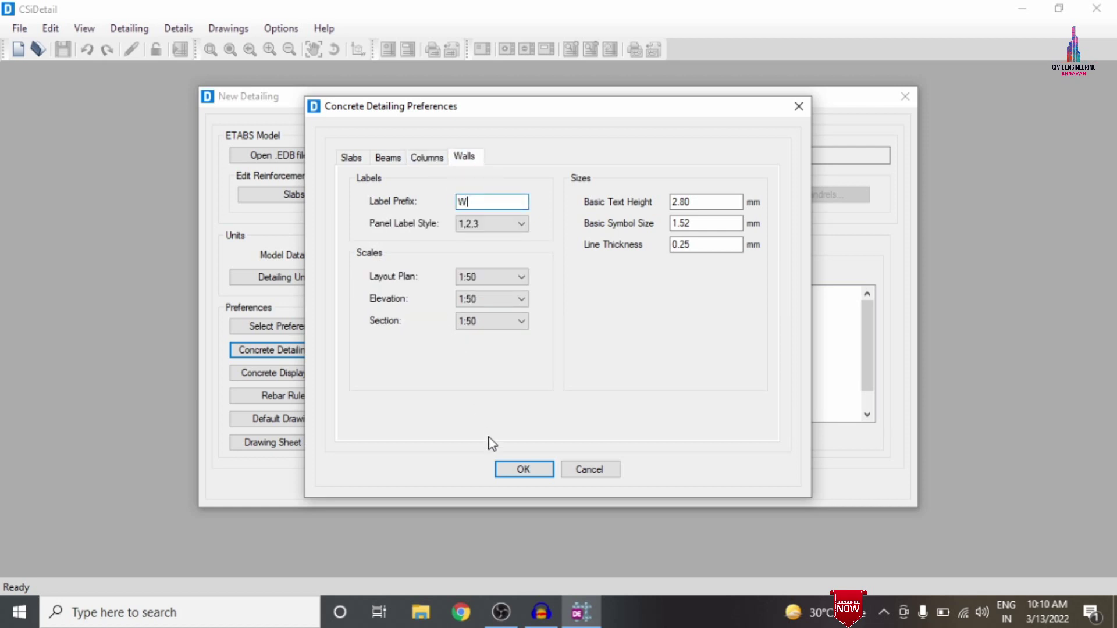
left_click(518, 469)
Step: Check the concrete display preferences and set the slabs' minimum bar spacing to 120 mm in the rebar selection rules
left_click(316, 379)
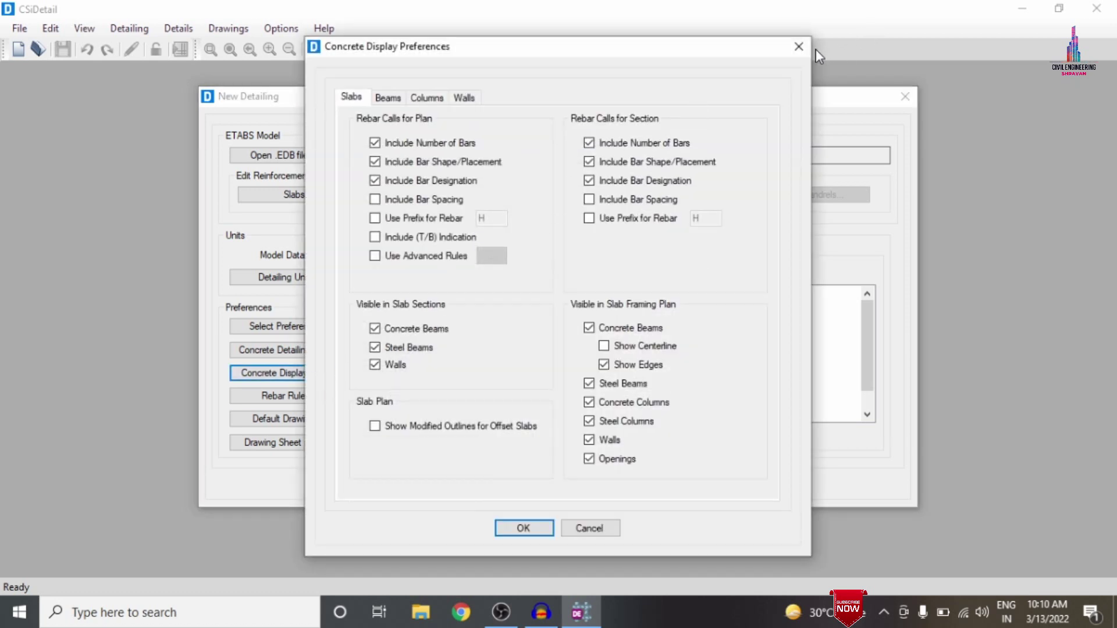
left_click(799, 46)
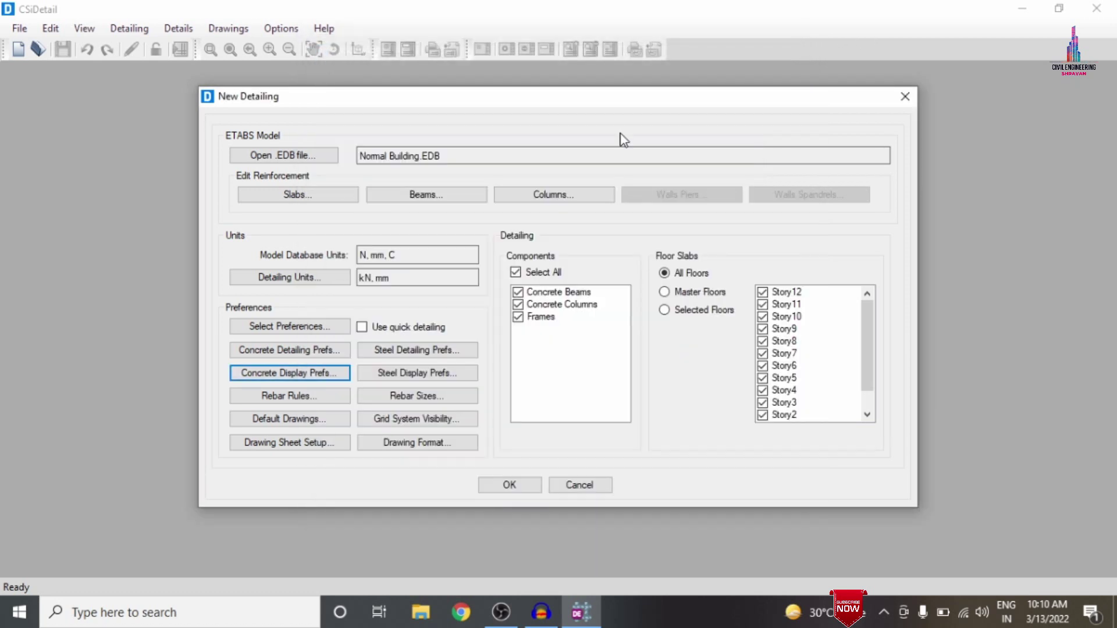
left_click(279, 395)
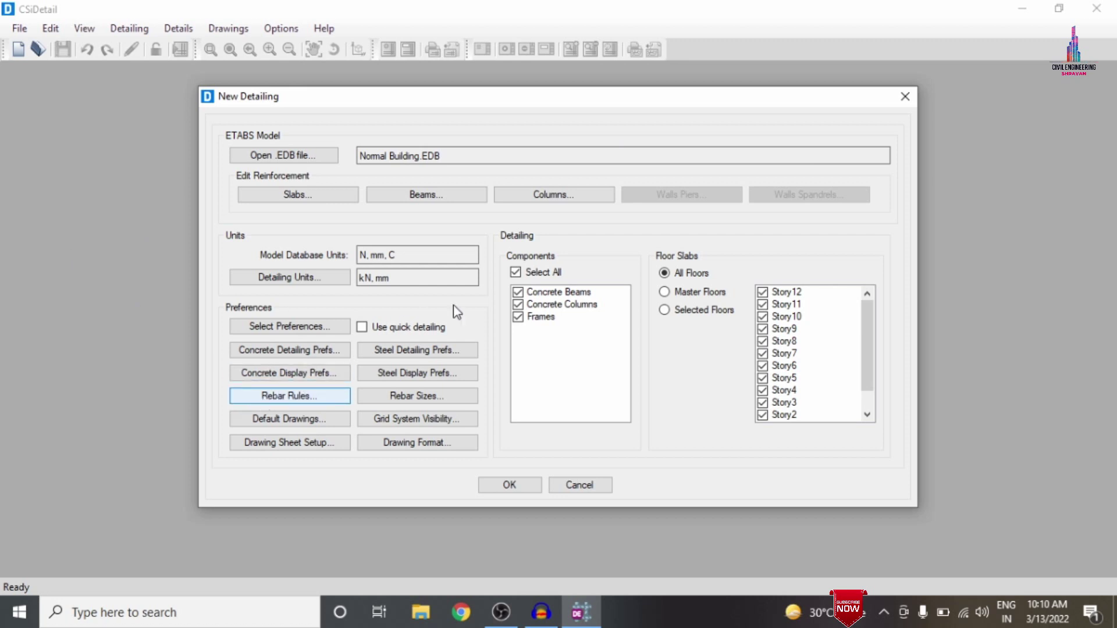
left_click(328, 93)
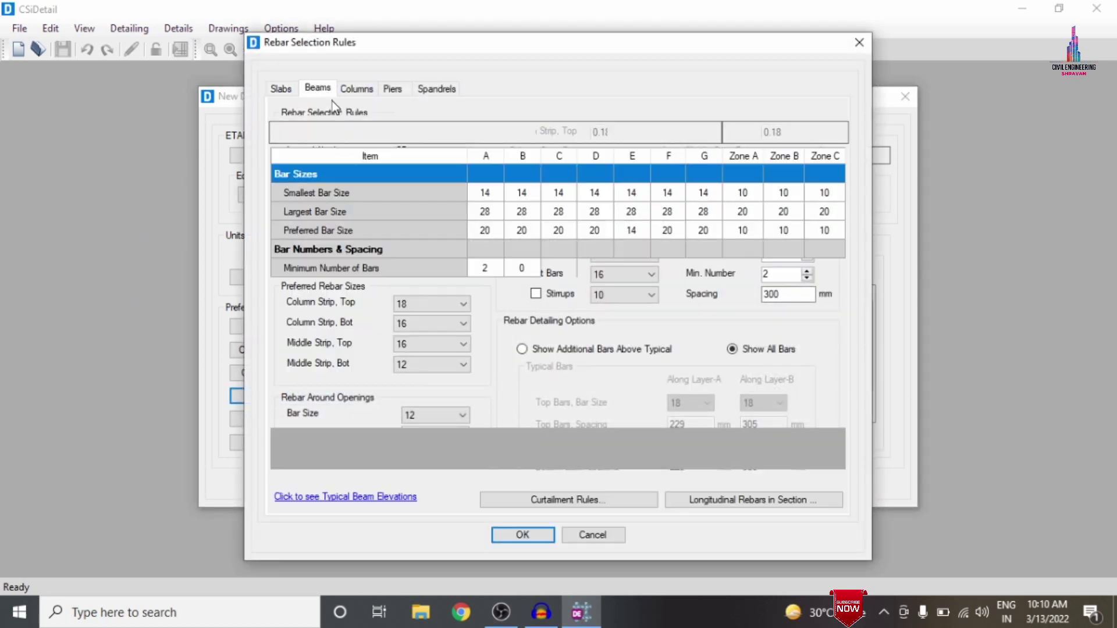
left_click(295, 90)
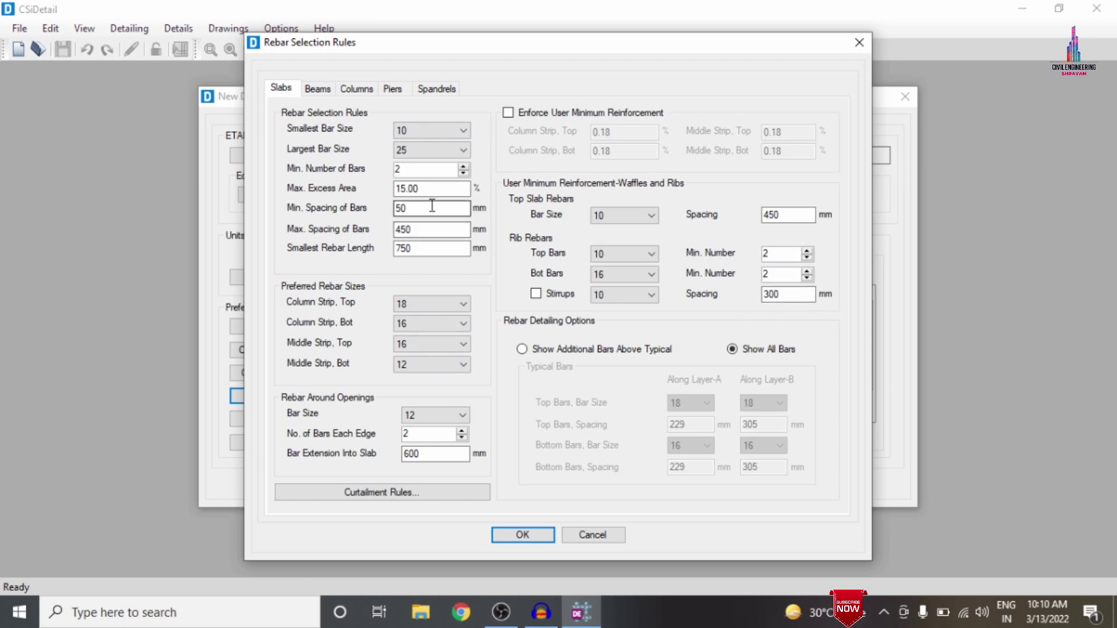
left_click_drag(429, 208, 346, 208)
type("120")
key("Tab")
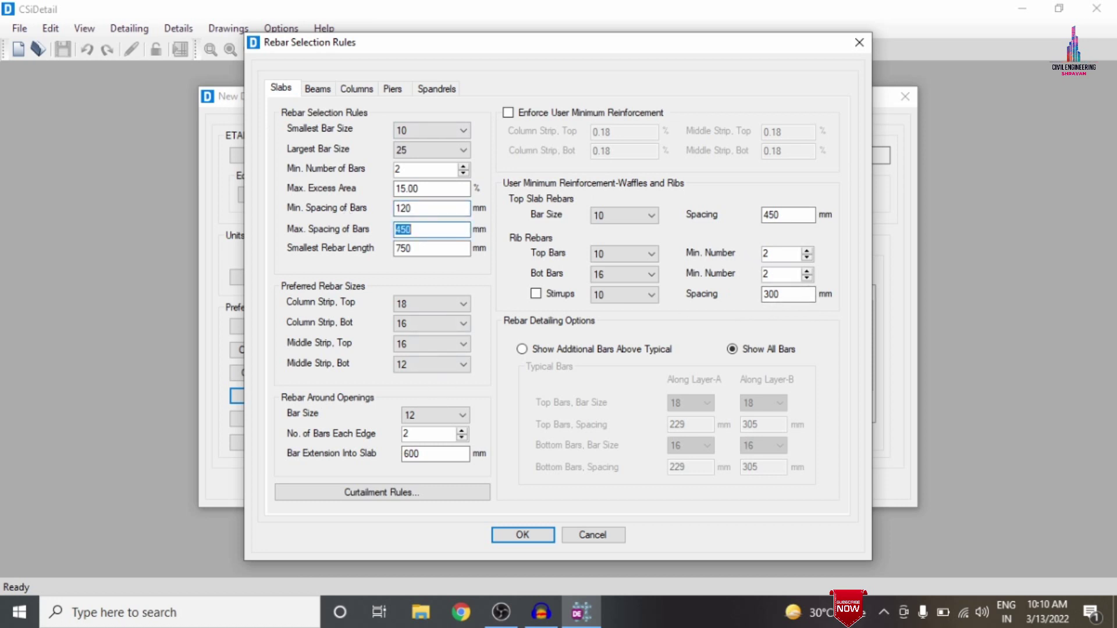
Step: Set the minimum stirrup spacing for non-seismic beams to 150 mm in zones A, B and C
left_click(307, 92)
left_click(751, 308)
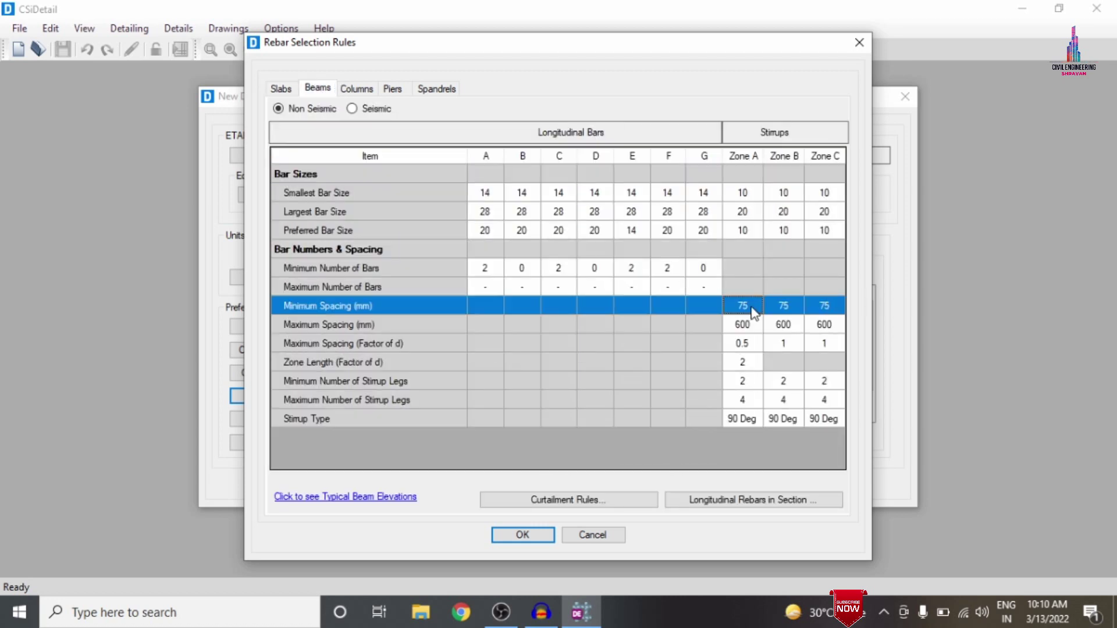
type("150")
key("Tab")
type("150")
key("Tab")
type("15")
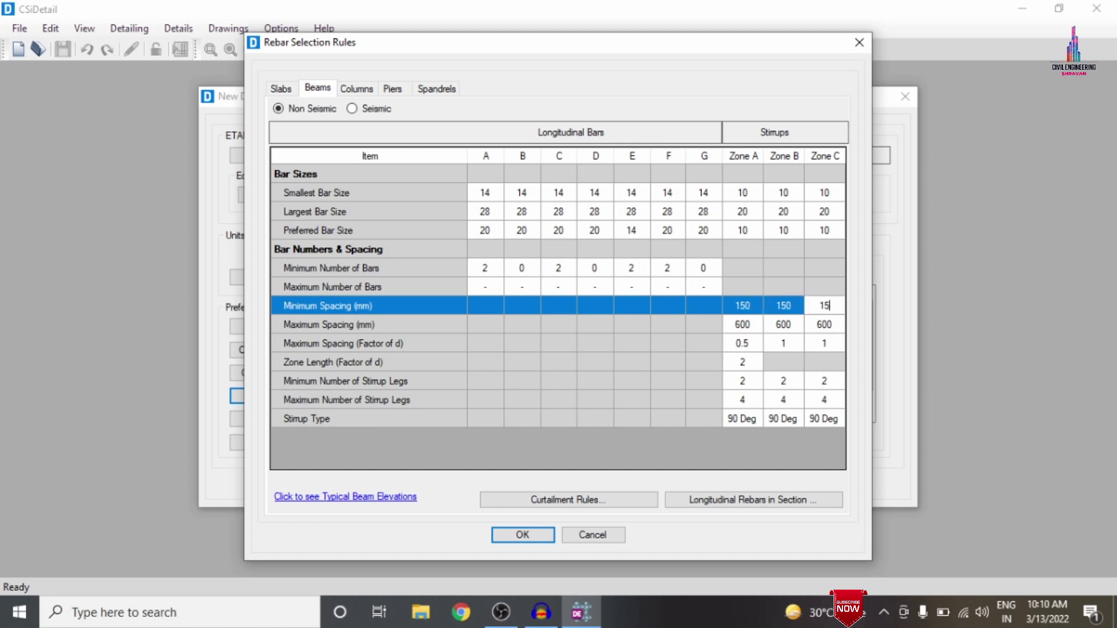
Step: Set the beams' maximum stirrup spacing to 450 mm in zones A, B and C
left_click(760, 327)
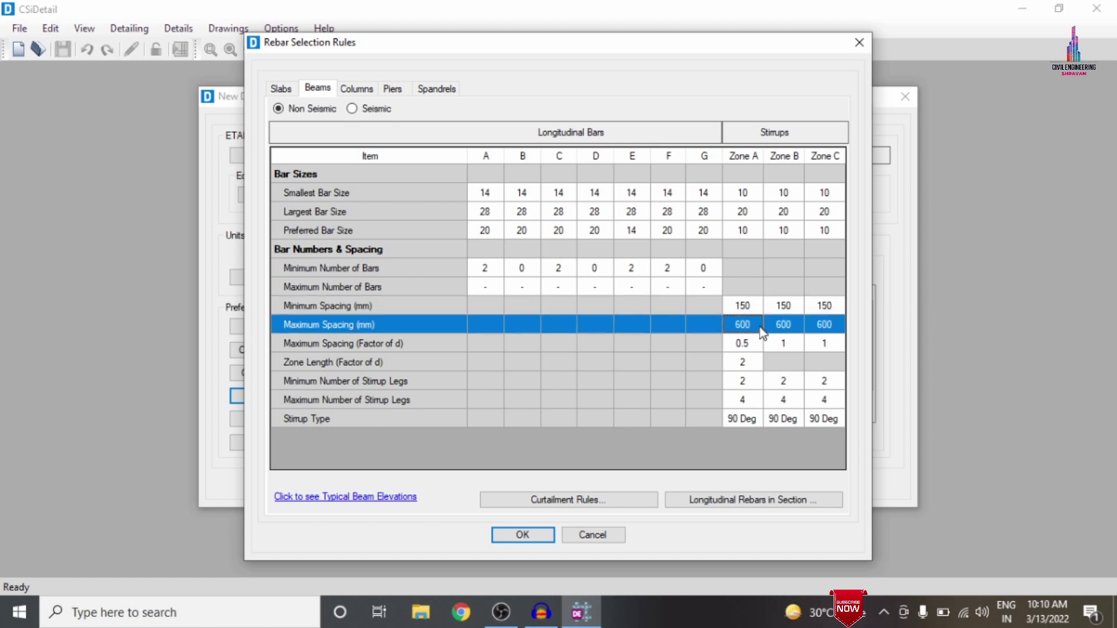
type("450")
key("Tab")
type("450")
key("Tab")
type("450")
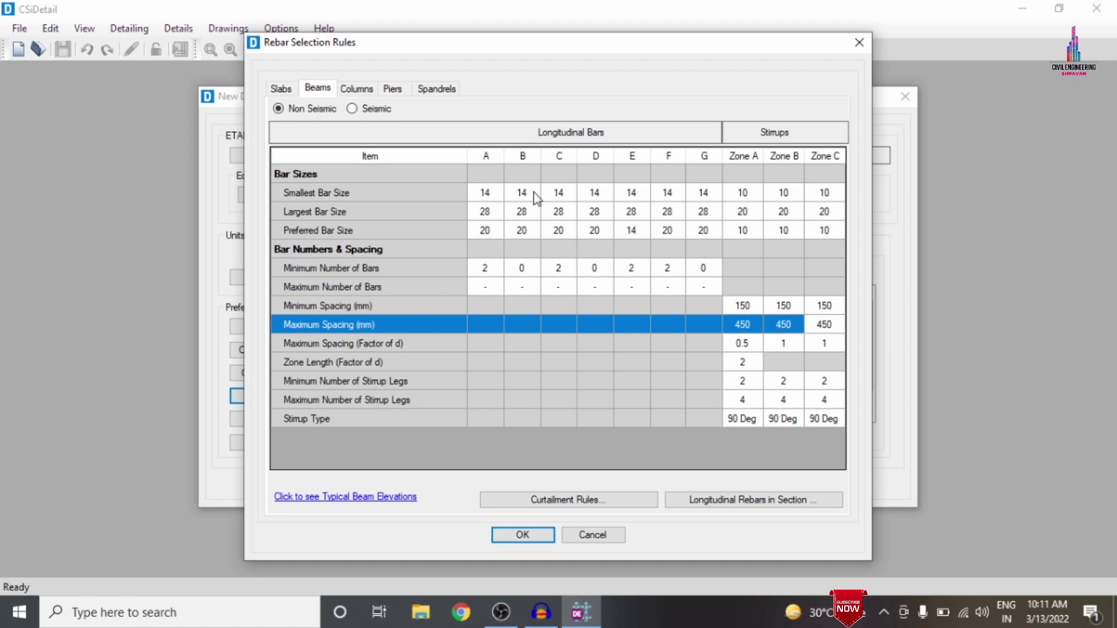
Step: Set the column tie spacing to 150 mm minimum and 450 mm maximum, and generate the detailing for all floors
left_click(371, 89)
left_click(741, 338)
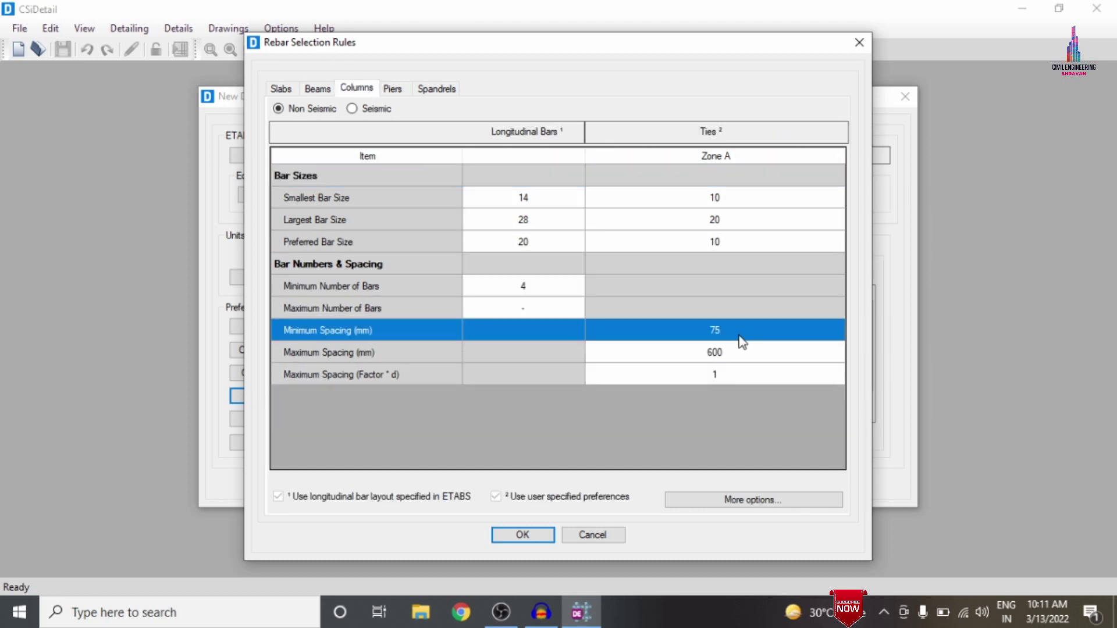
left_click(739, 331)
type("150")
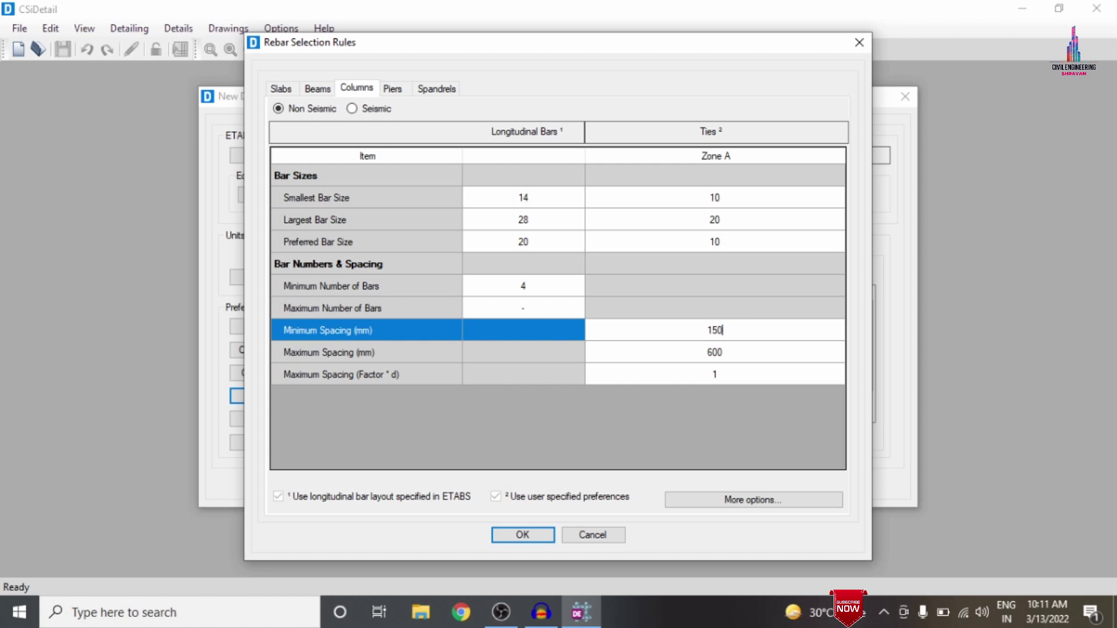
key("Return")
type("4")
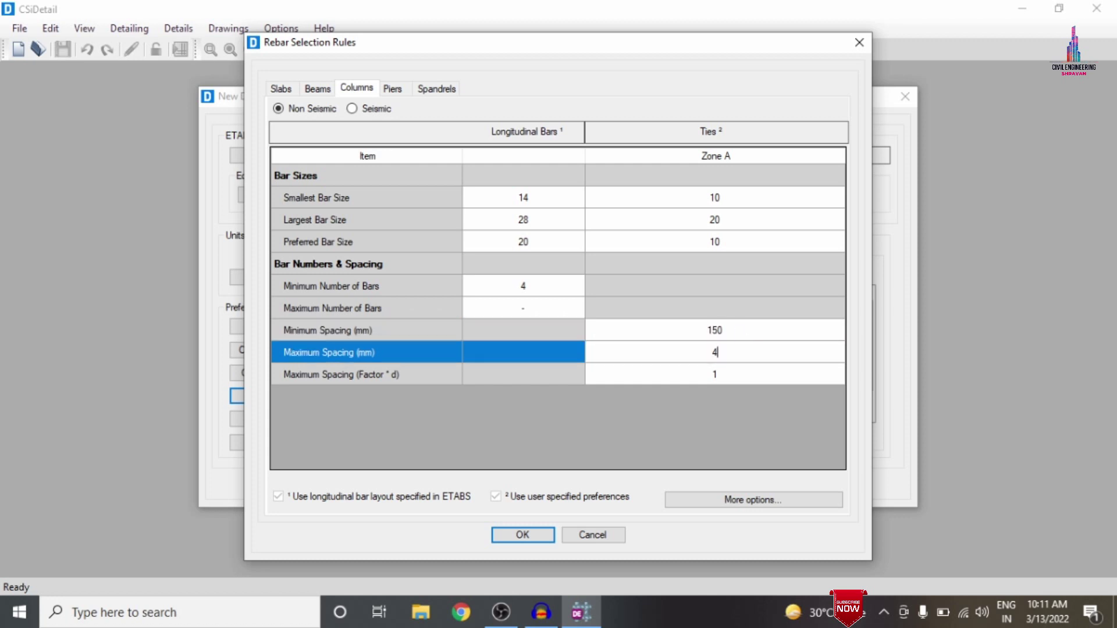
type("50")
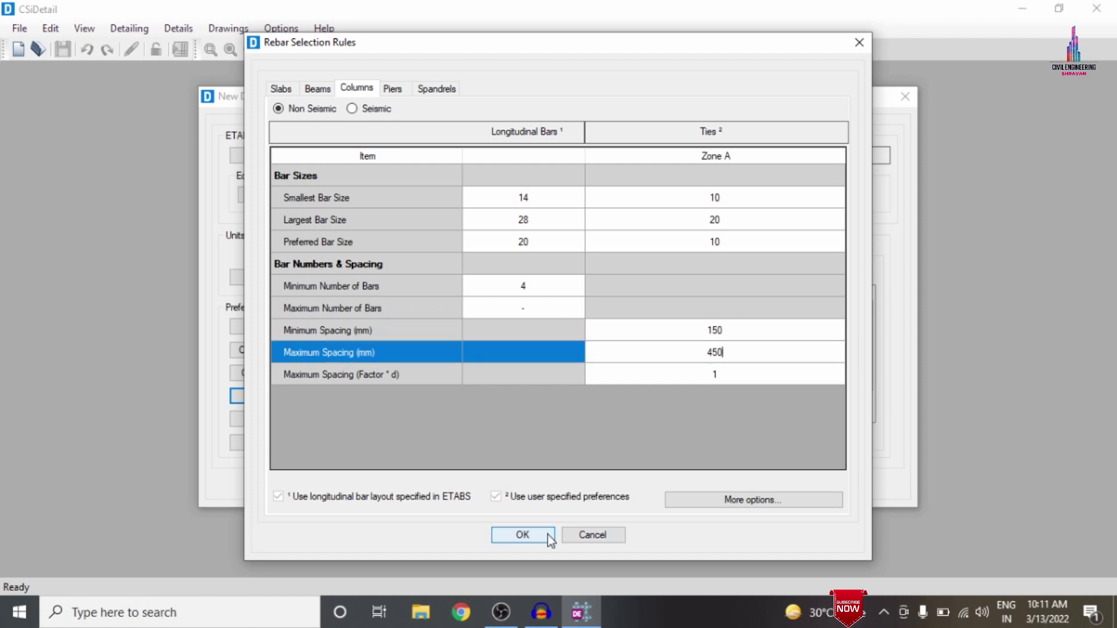
left_click(547, 536)
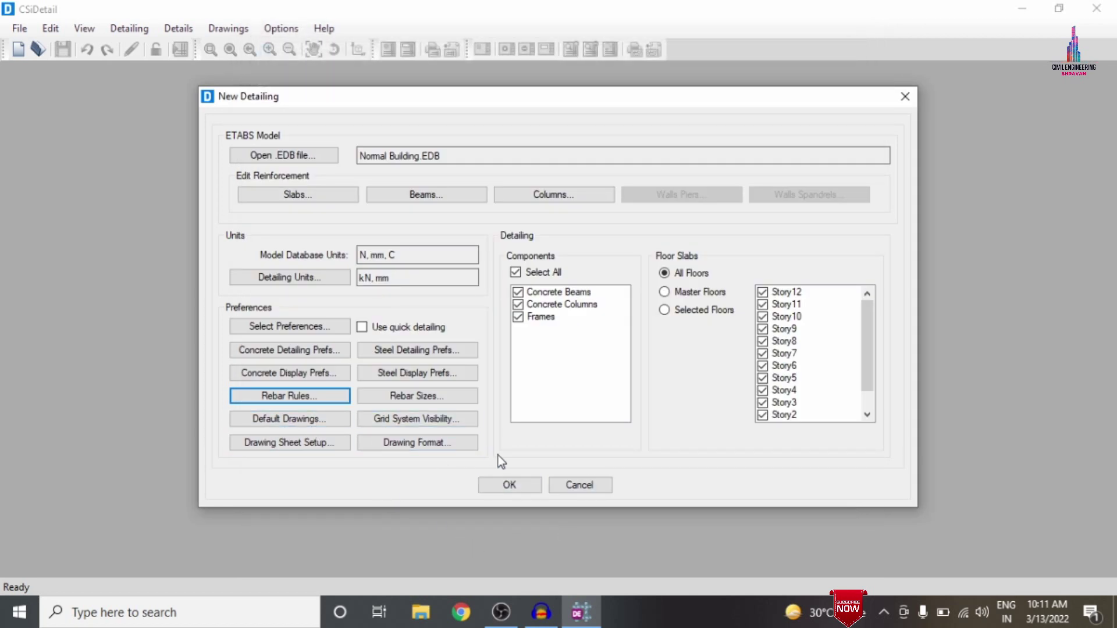
left_click(504, 485)
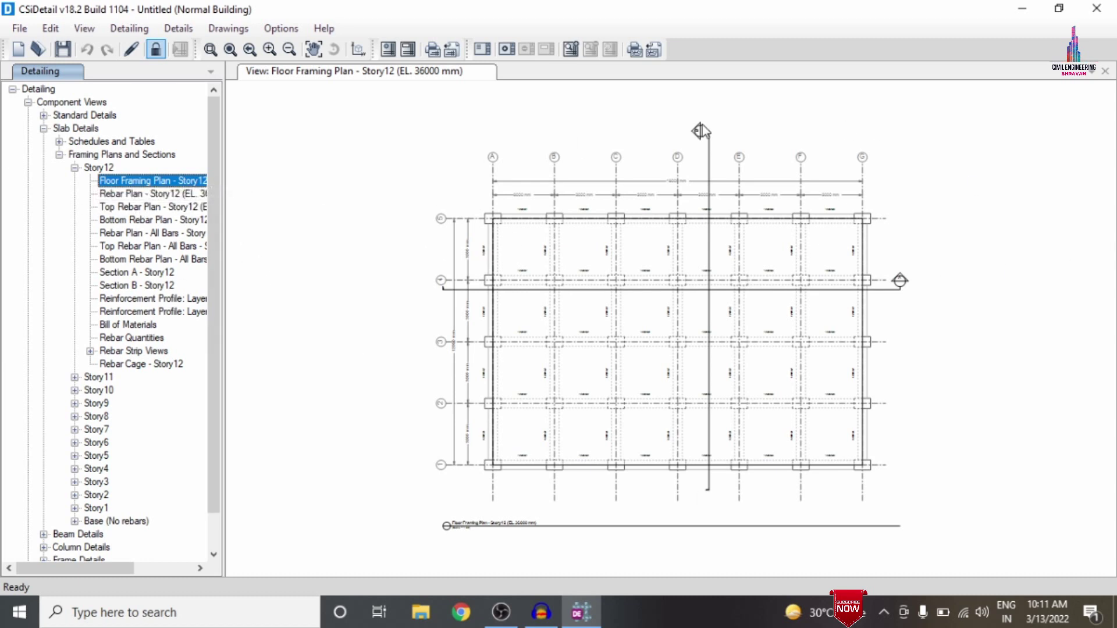
Step: Examine Story12's slab rebar plan, top, bottom and all-bars plans, and its rebar strip layout
left_click(142, 193)
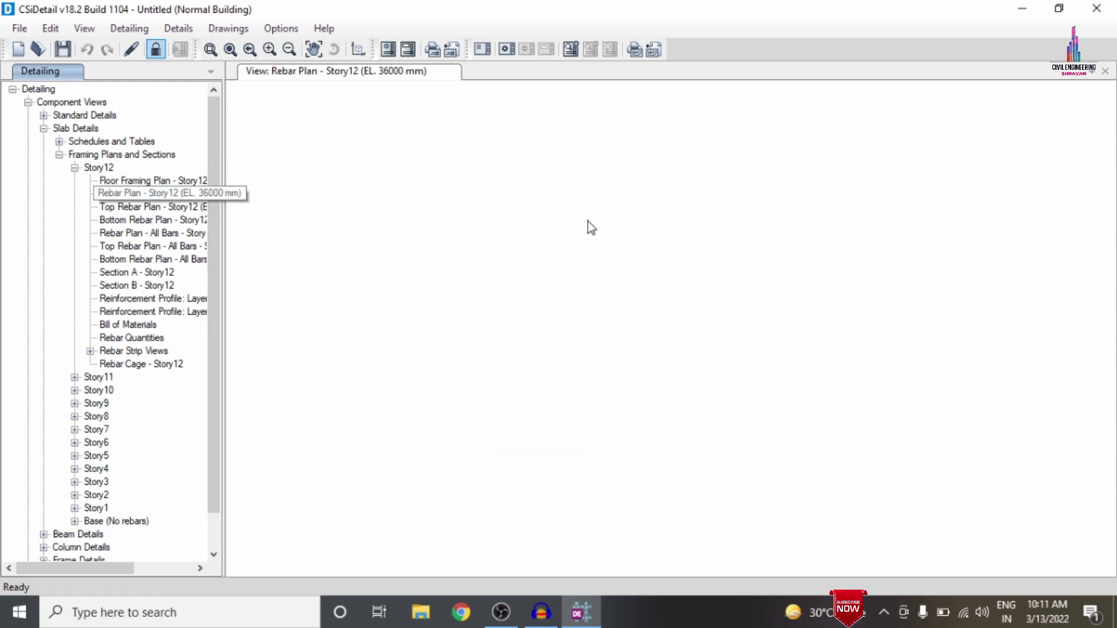
left_click(140, 207)
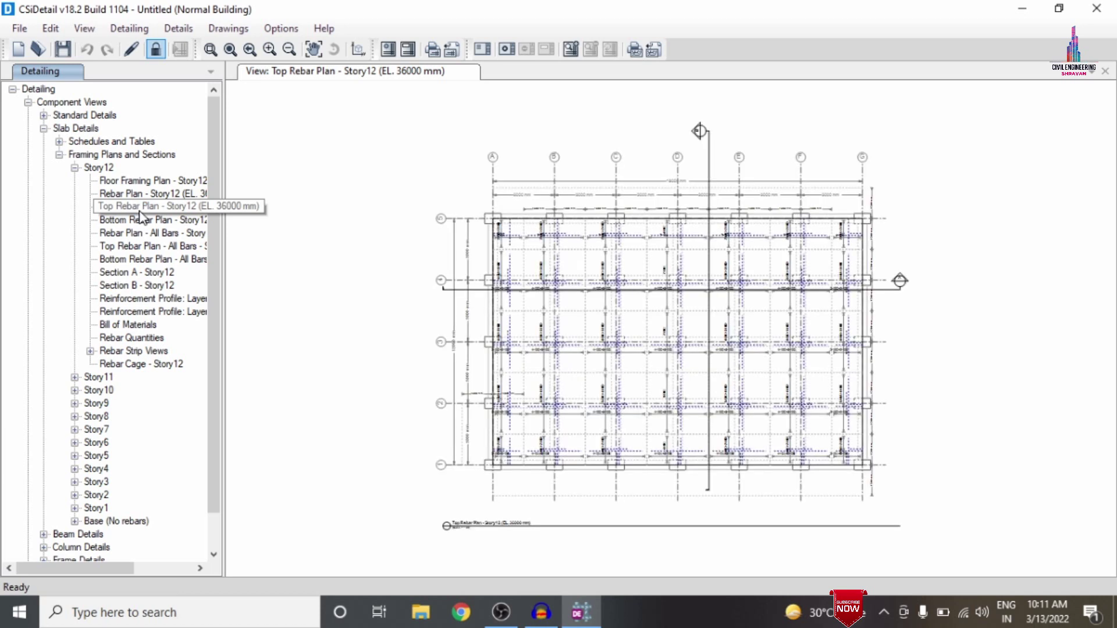
left_click(135, 220)
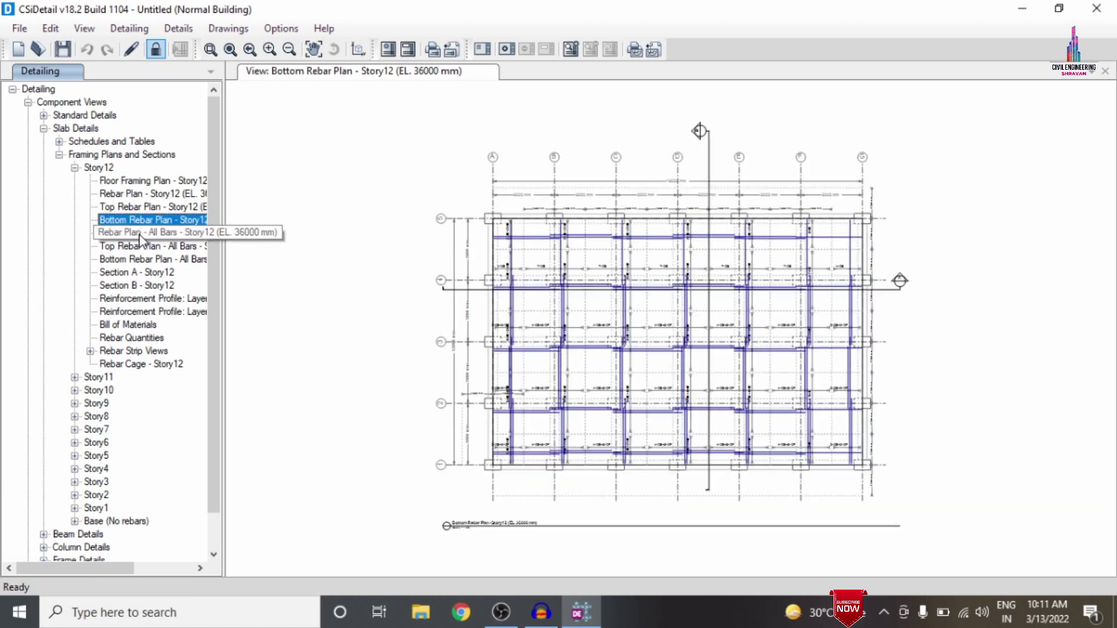
left_click(138, 232)
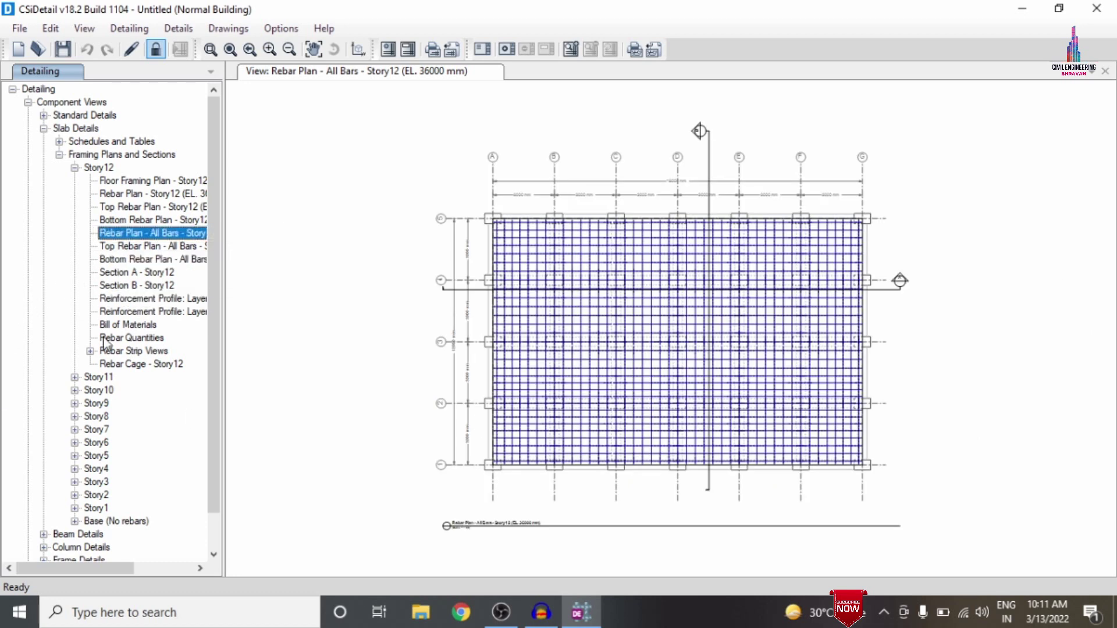
left_click(90, 351)
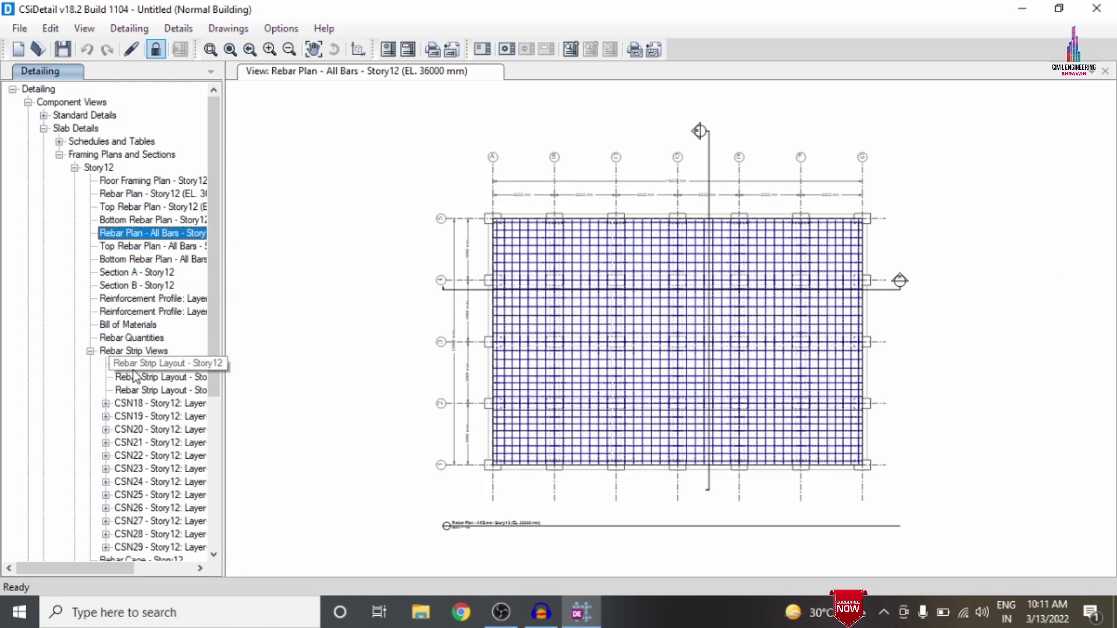
left_click(166, 363)
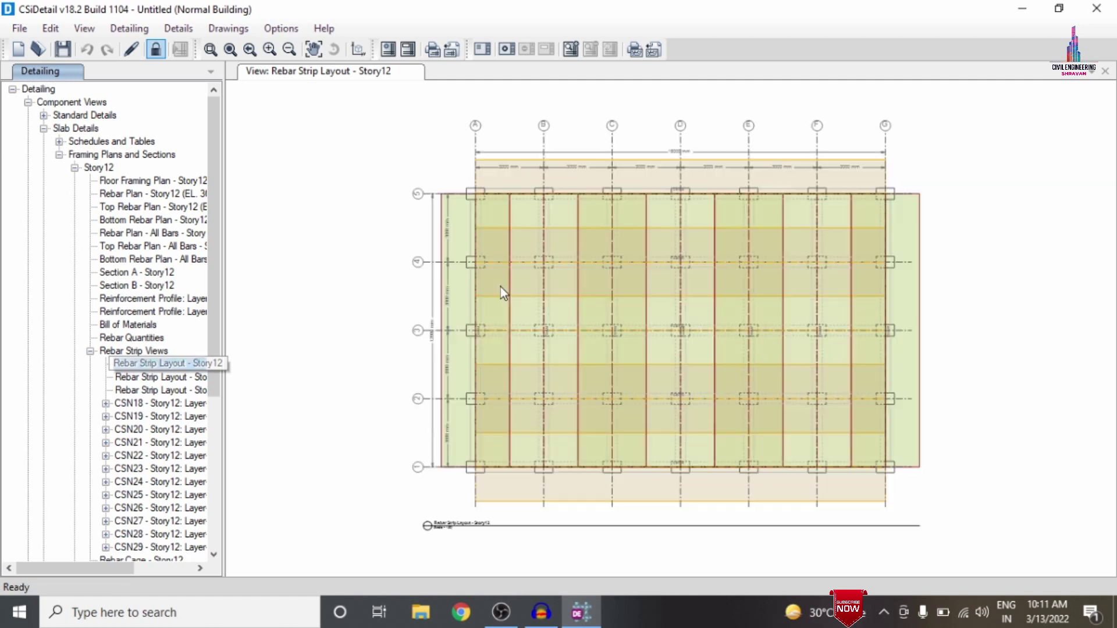
Step: Inspect the 3D rebar cage of the Story12 slab from several angles and up close at the bar ends
left_click_drag(214, 382, 216, 470)
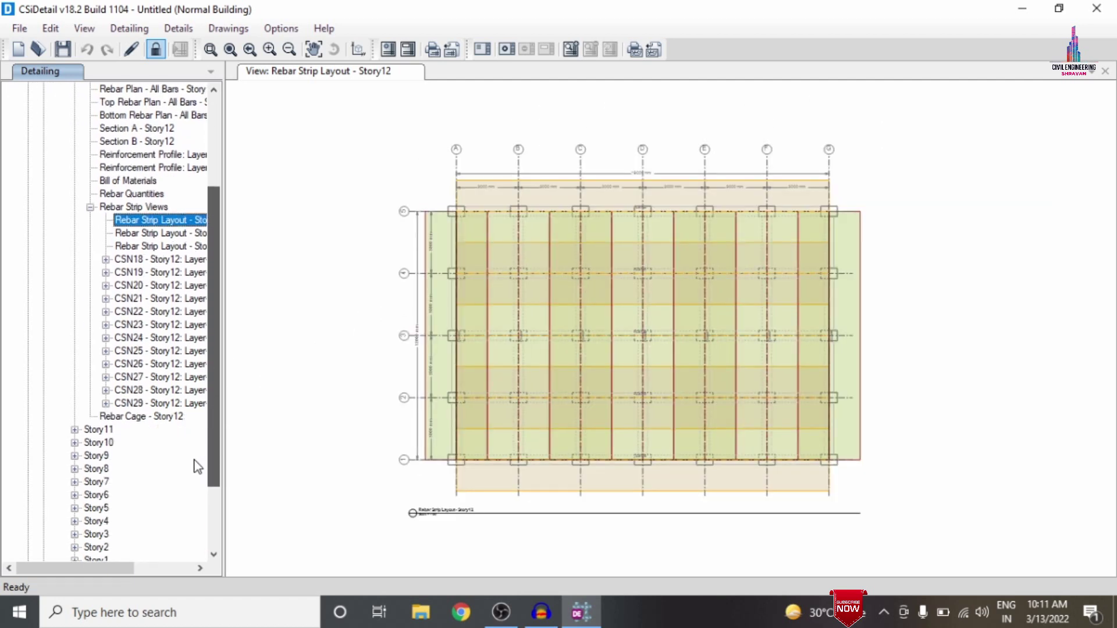
left_click(160, 417)
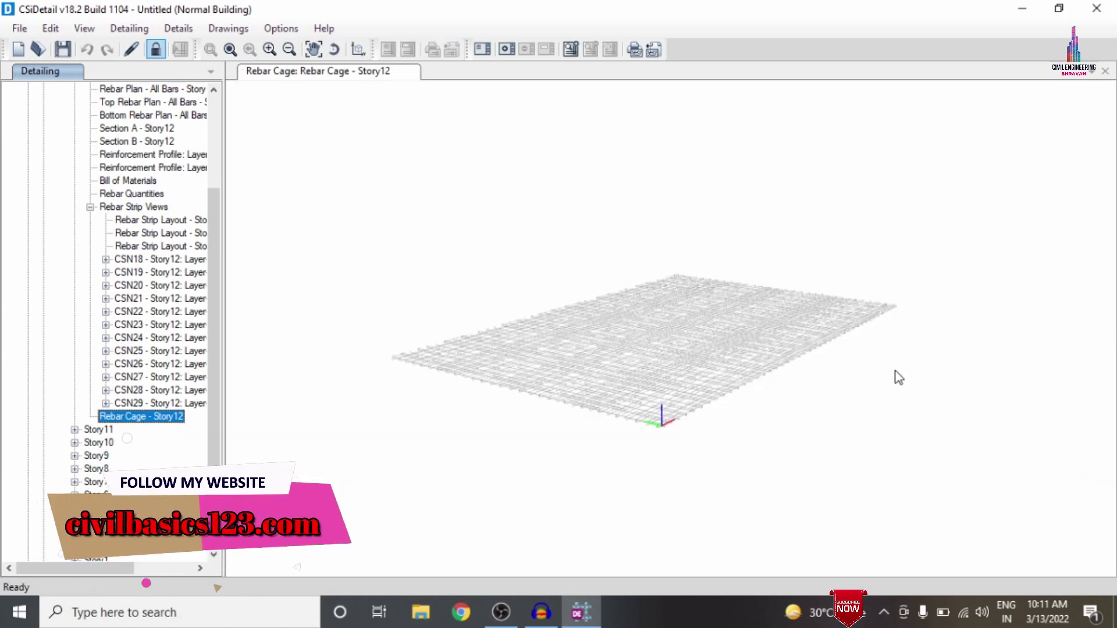
left_click_drag(895, 371, 878, 414)
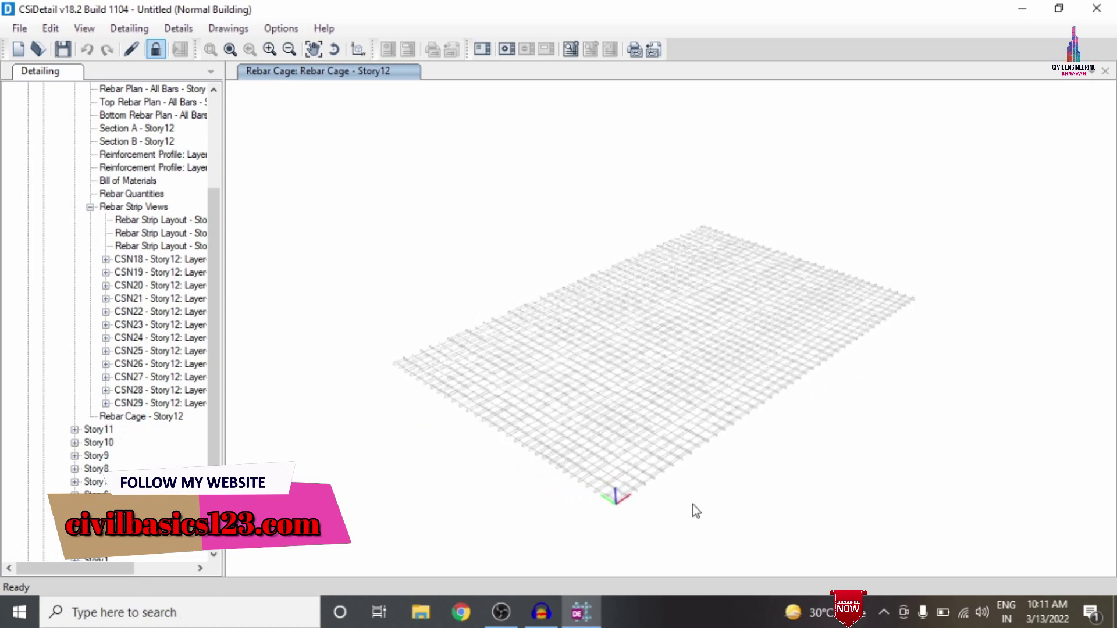
scroll(697, 511, "up", 10)
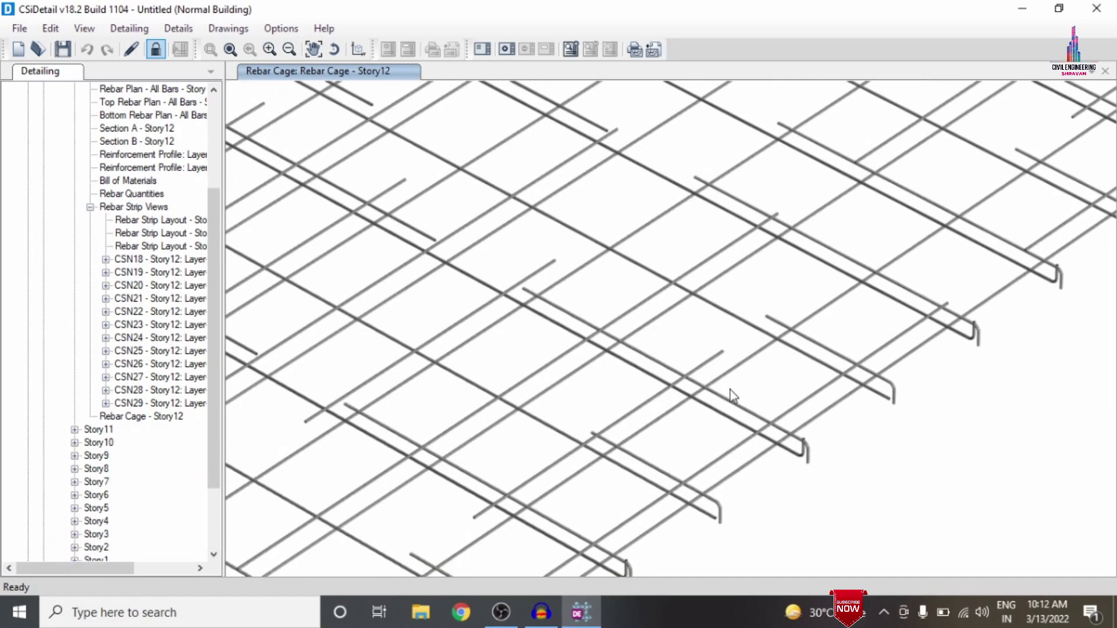
scroll(919, 320, "down", 10)
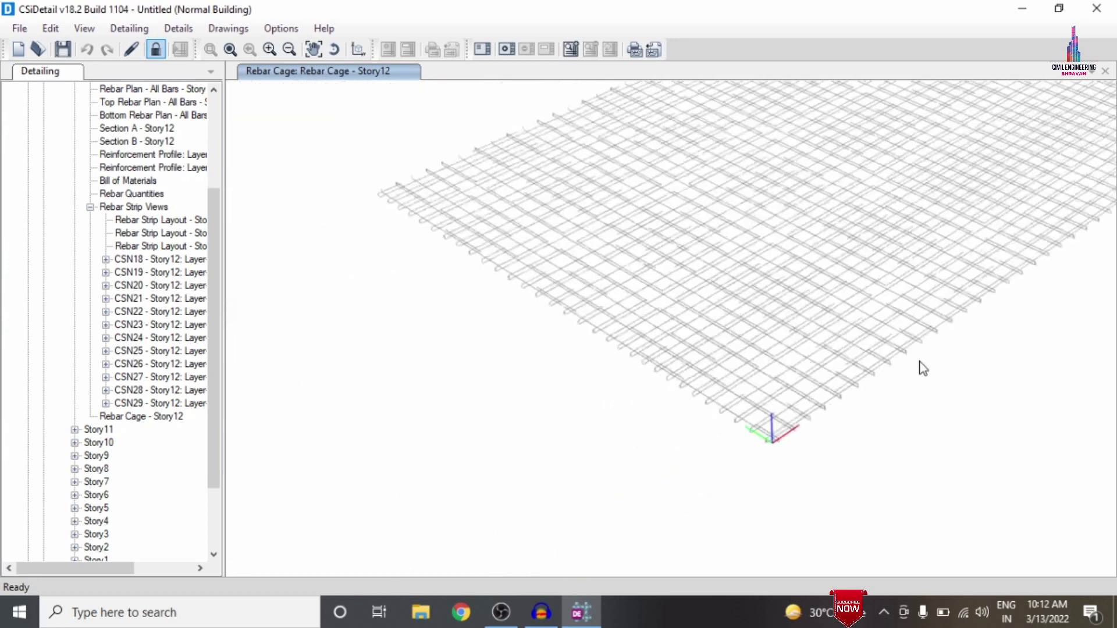
scroll(1113, 262, "up", 2)
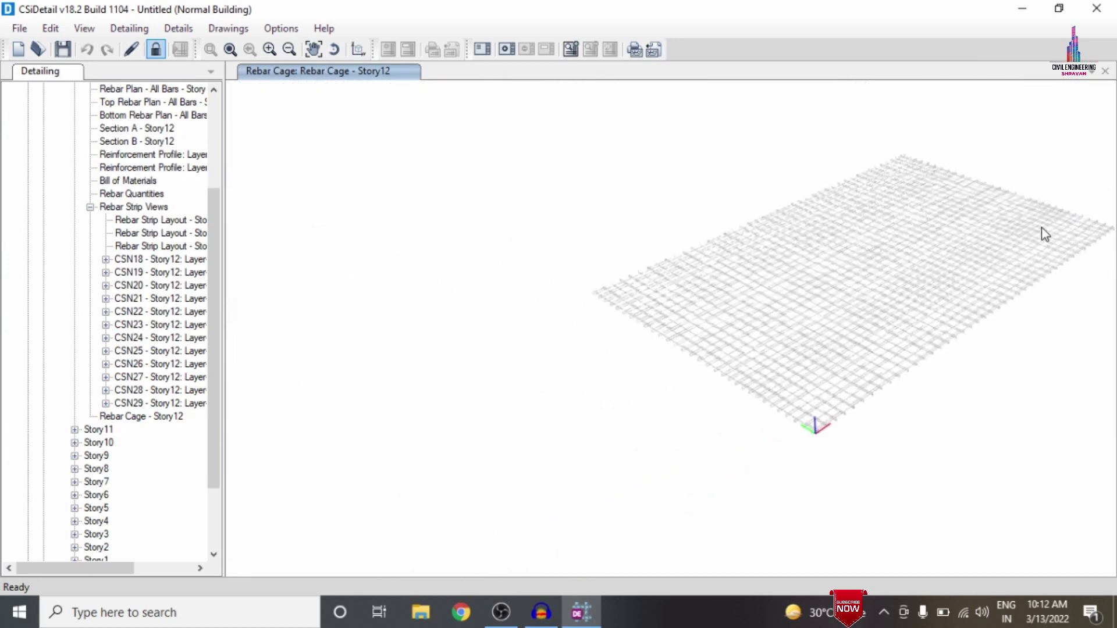
scroll(1046, 228, "down", 5)
scroll(1051, 227, "up", 5)
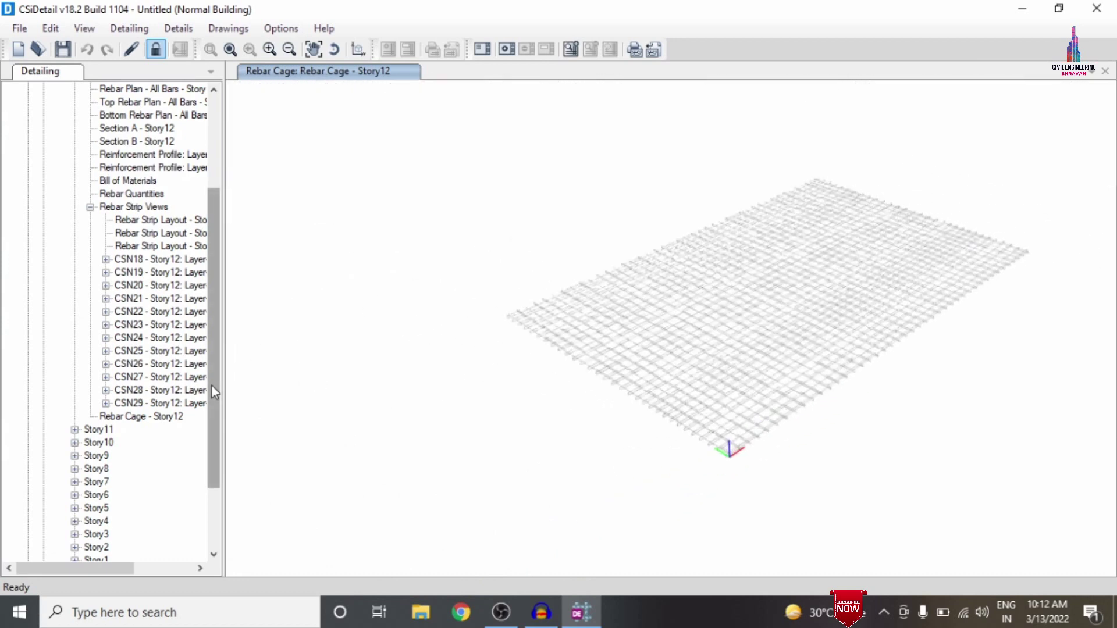
Step: List the beams under the concrete beam elevations and sections for Story12 and Story11
left_click_drag(211, 385, 192, 509)
left_click(44, 496)
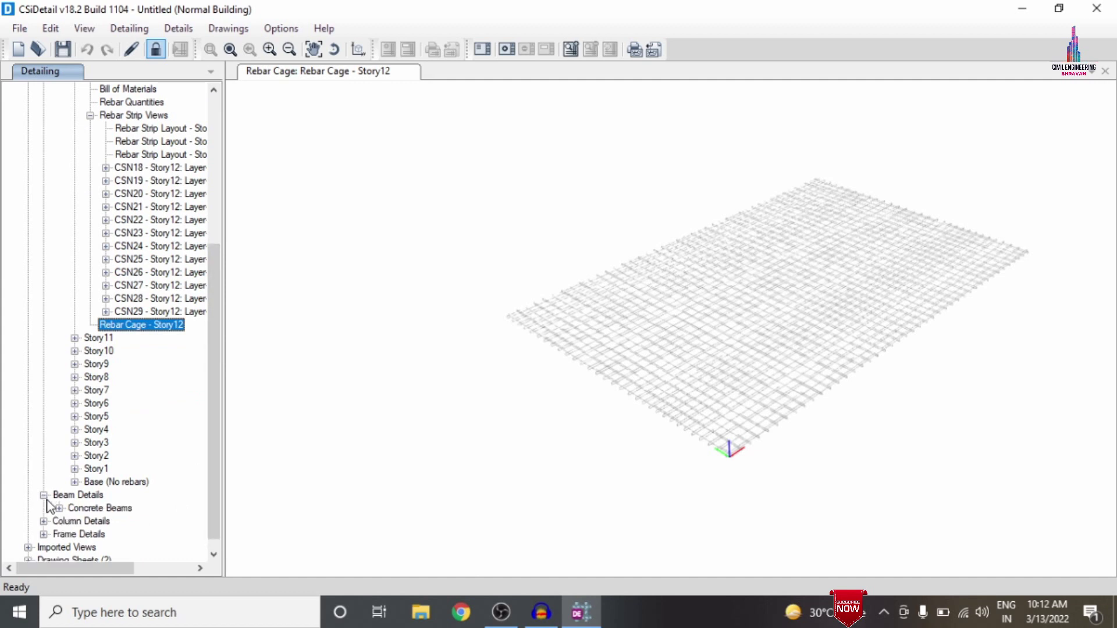
left_click(59, 508)
left_click(74, 534)
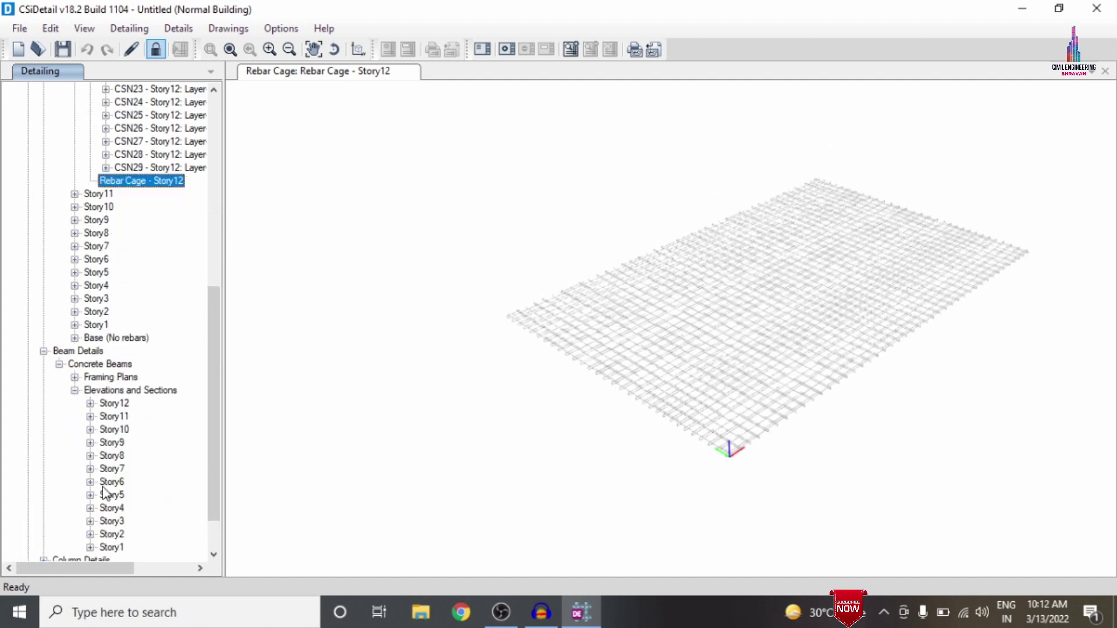
left_click(90, 403)
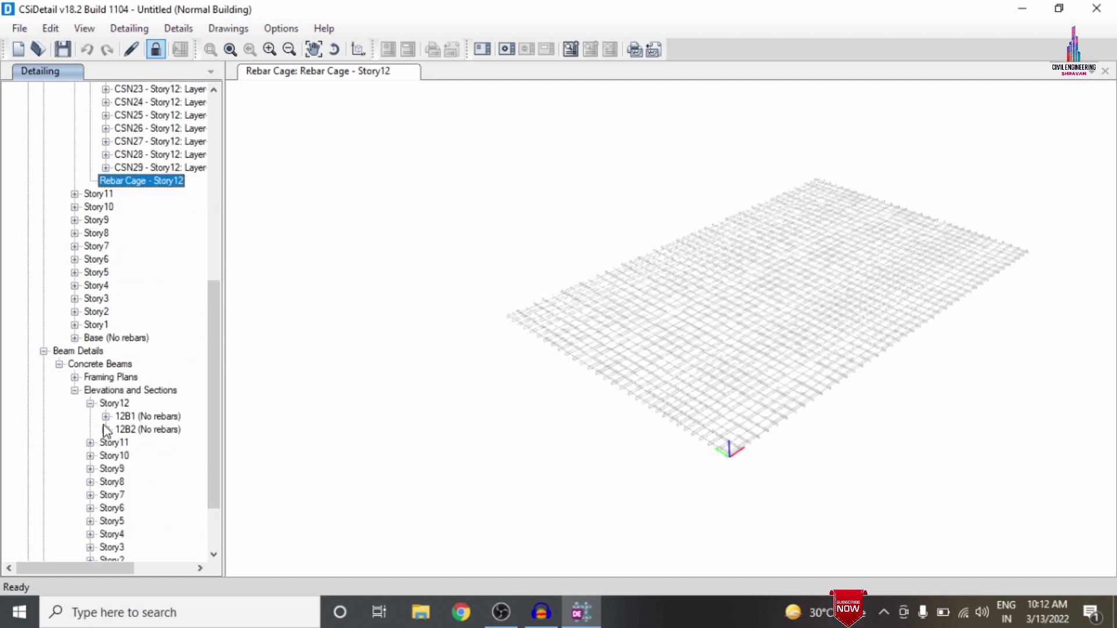
left_click(90, 443)
scroll(104, 442, "down", 3)
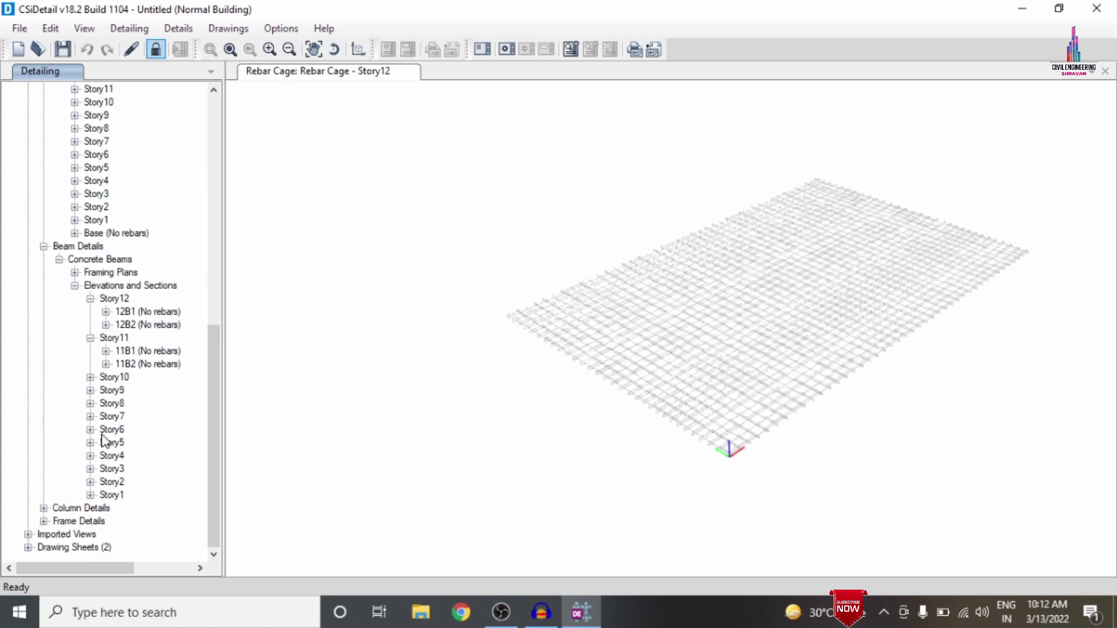
Step: View Section A of Story2 beam 2B1 and list the beams detailed on Story1
left_click(91, 482)
left_click(105, 495)
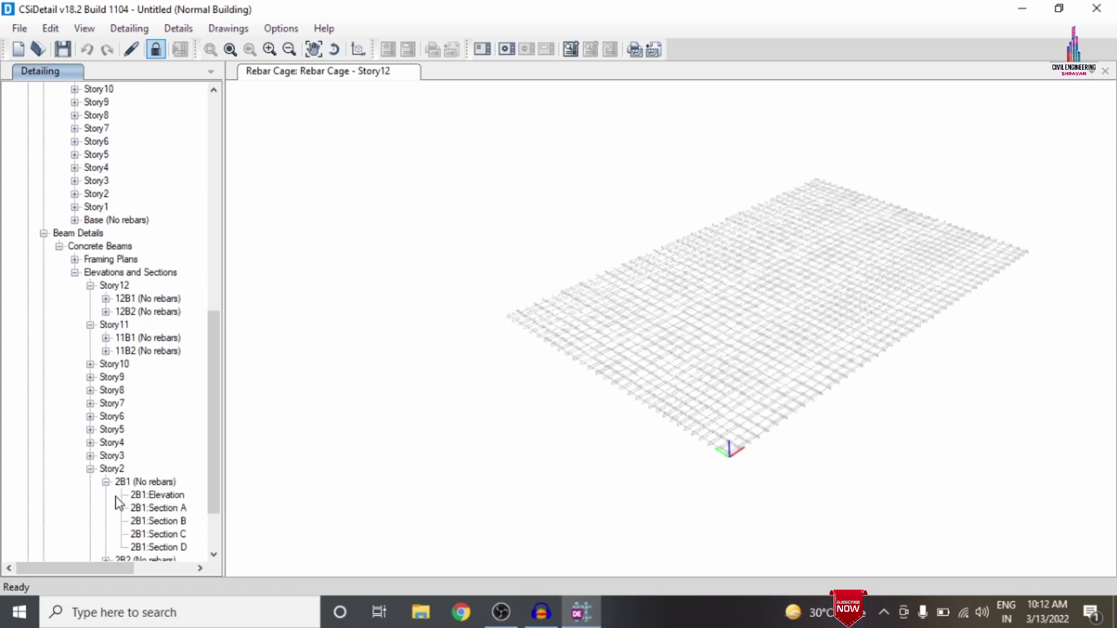
left_click(172, 509)
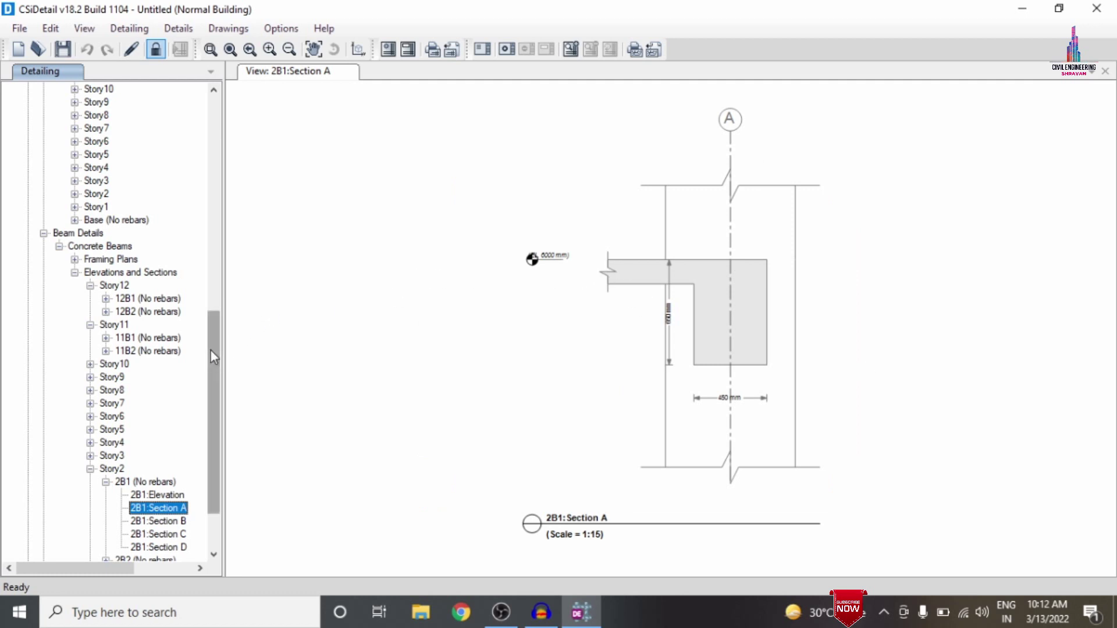
scroll(190, 457, "down", 2)
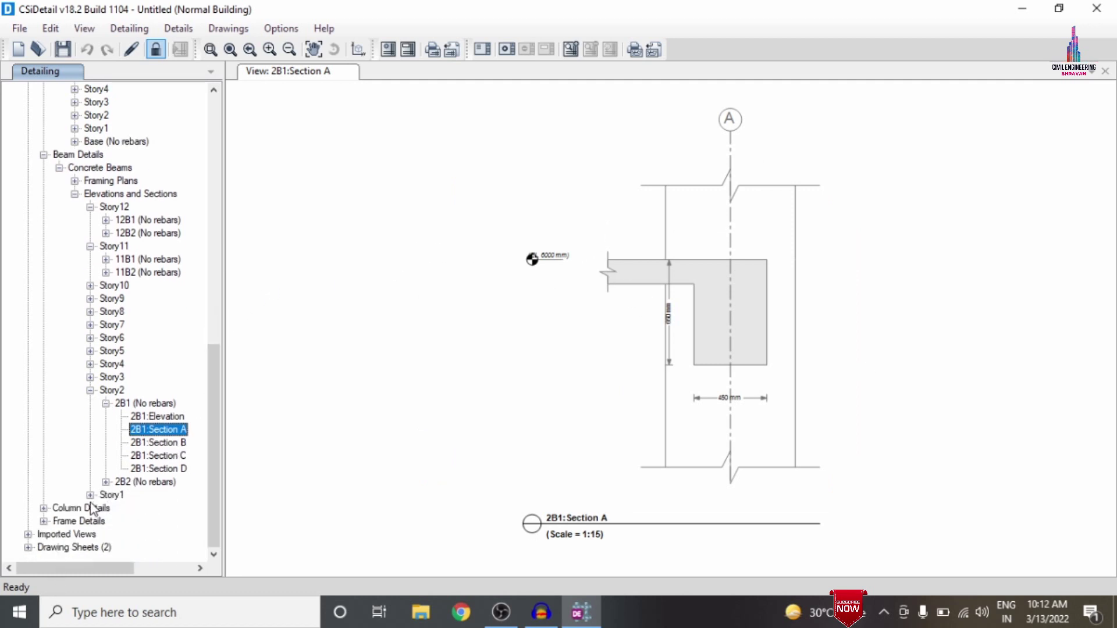
left_click(91, 496)
scroll(102, 510, "down", 1)
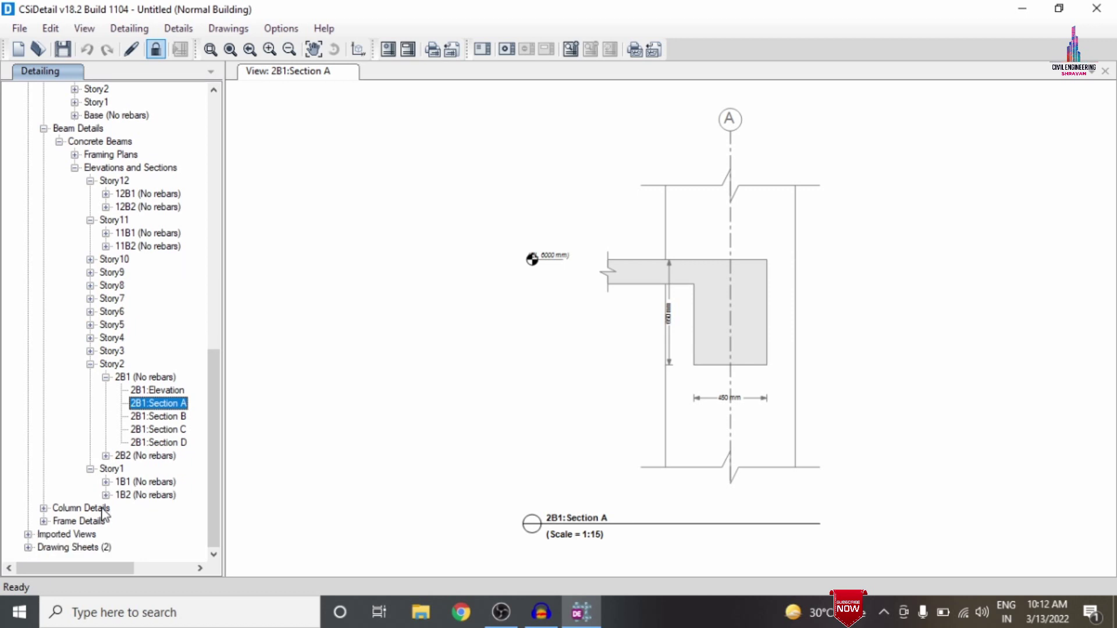
Step: View Section A of concrete column C1 from the column elevations and sections
left_click(43, 509)
left_click(59, 521)
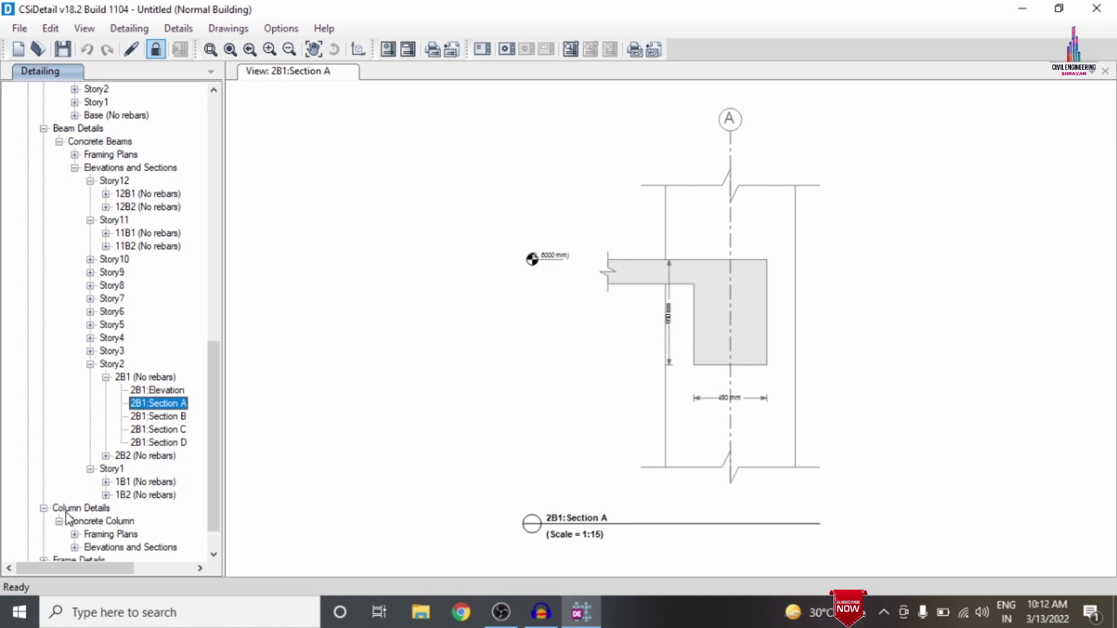
scroll(65, 512, "down", 1)
left_click(74, 508)
scroll(79, 509, "down", 1)
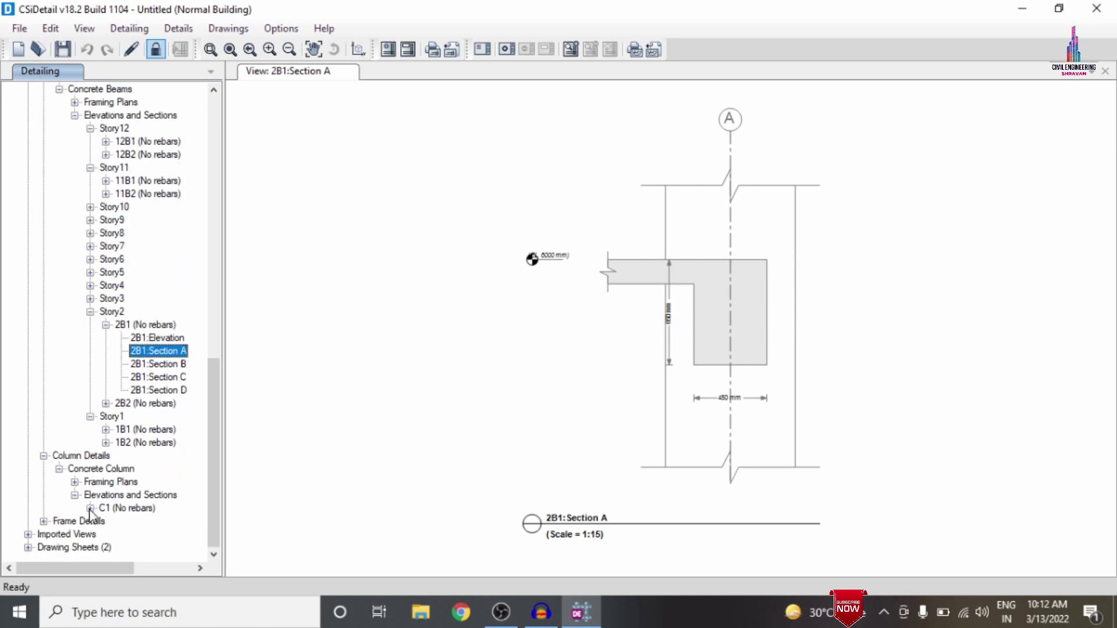
left_click(89, 508)
left_click(156, 548)
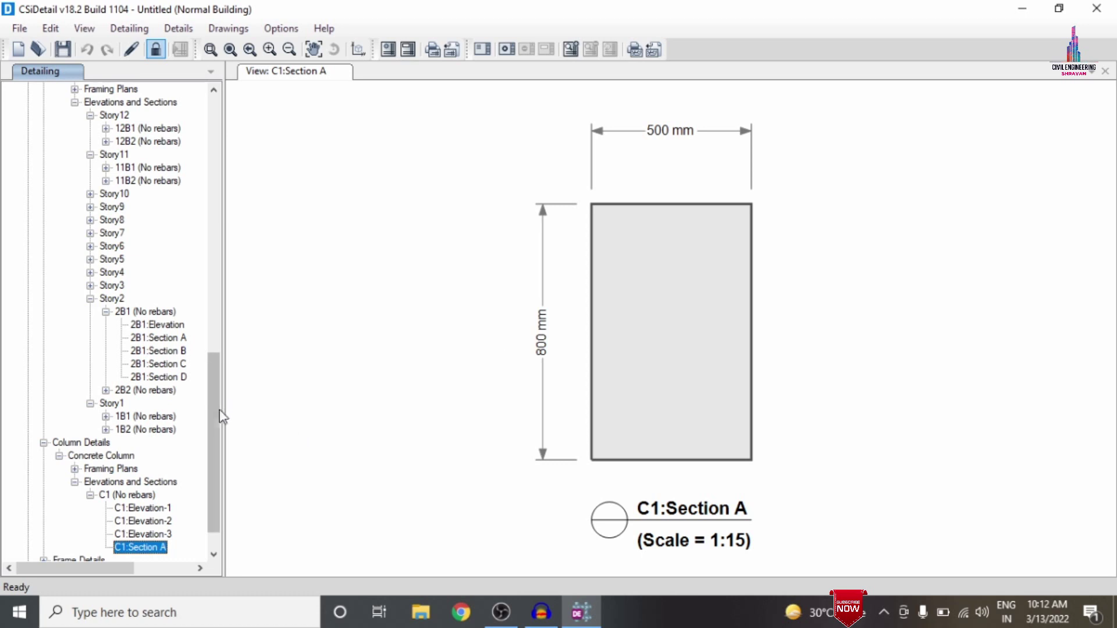
Step: View Story8's floor framing plan and its 3D slab rebar cage
left_click_drag(215, 417, 79, 329)
left_click(75, 338)
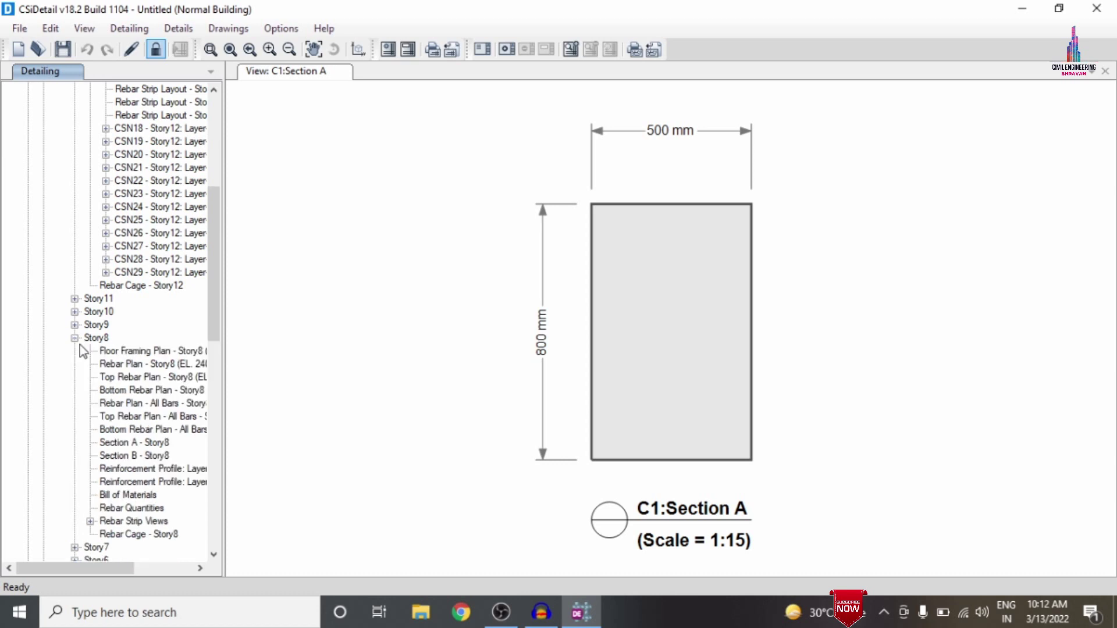
left_click(134, 349)
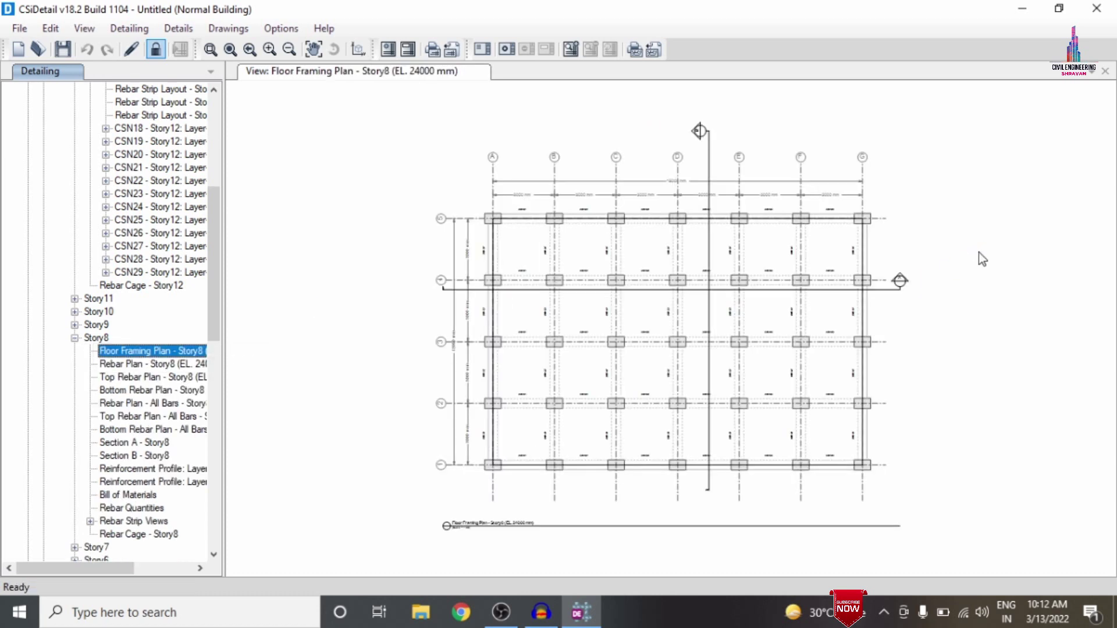
left_click(125, 535)
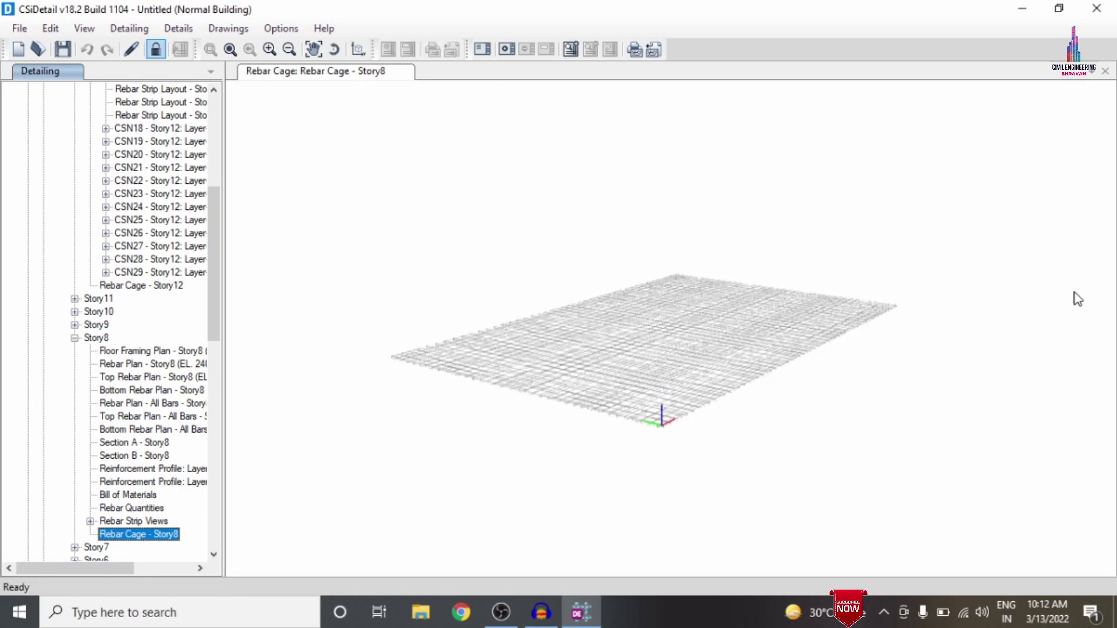
left_click_drag(215, 278, 201, 445)
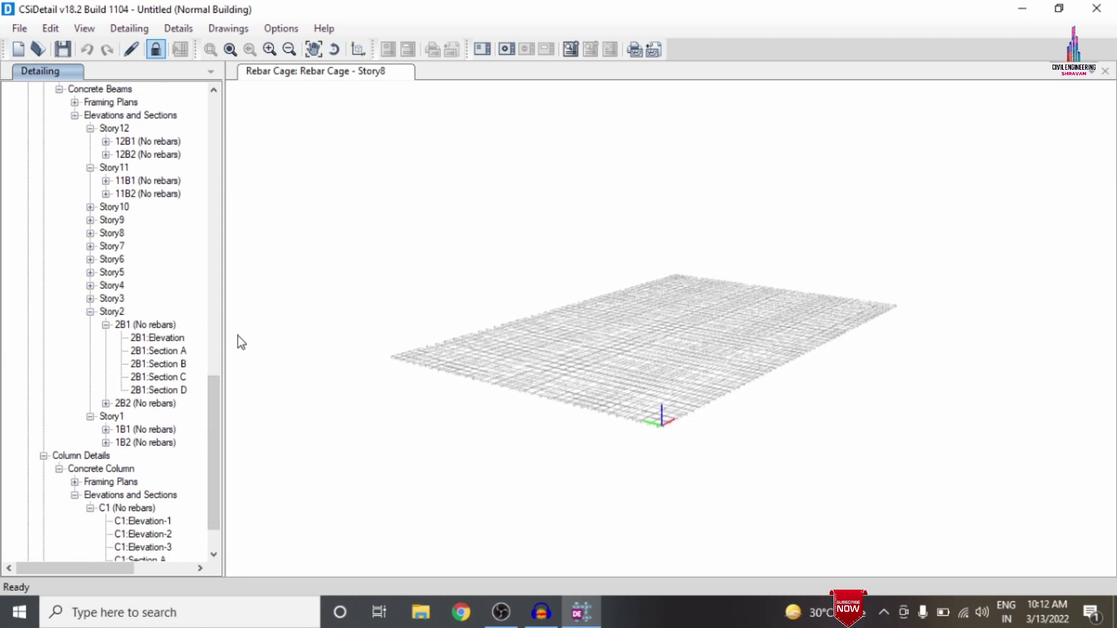
mouse_move(215, 444)
left_mouse_down()
mouse_move(178, 510)
mouse_move(221, 389)
left_mouse_up()
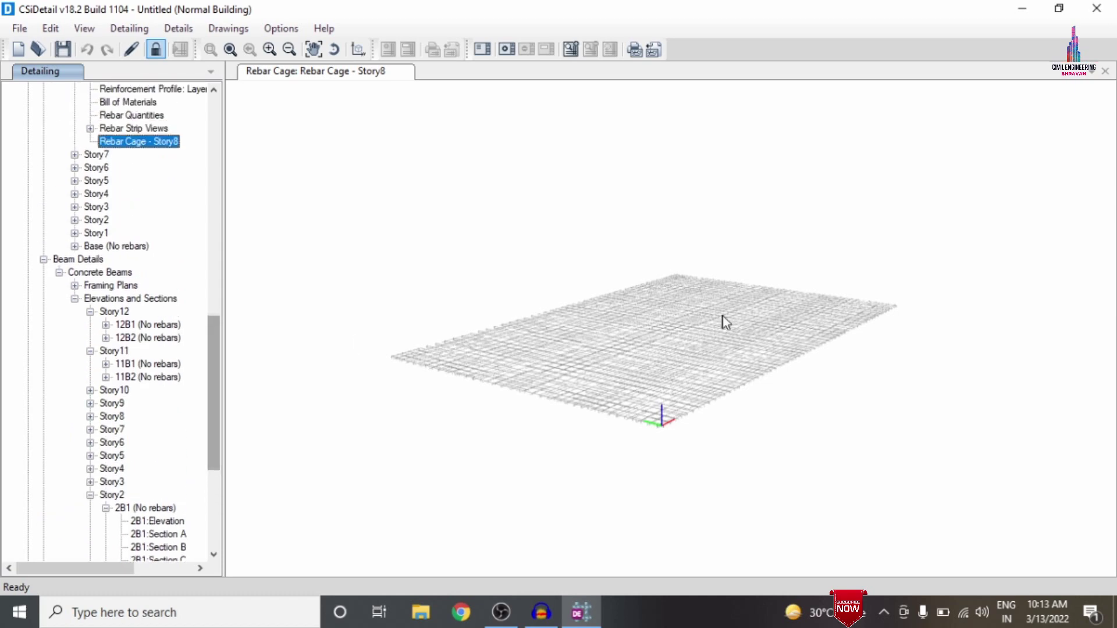
left_click_drag(924, 272, 638, 305)
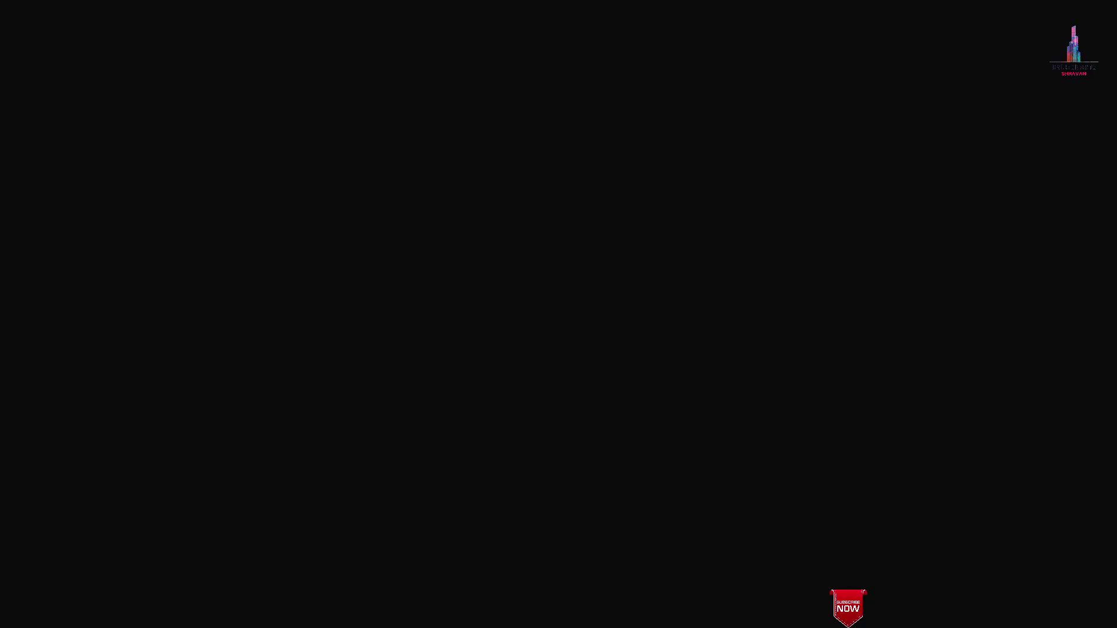